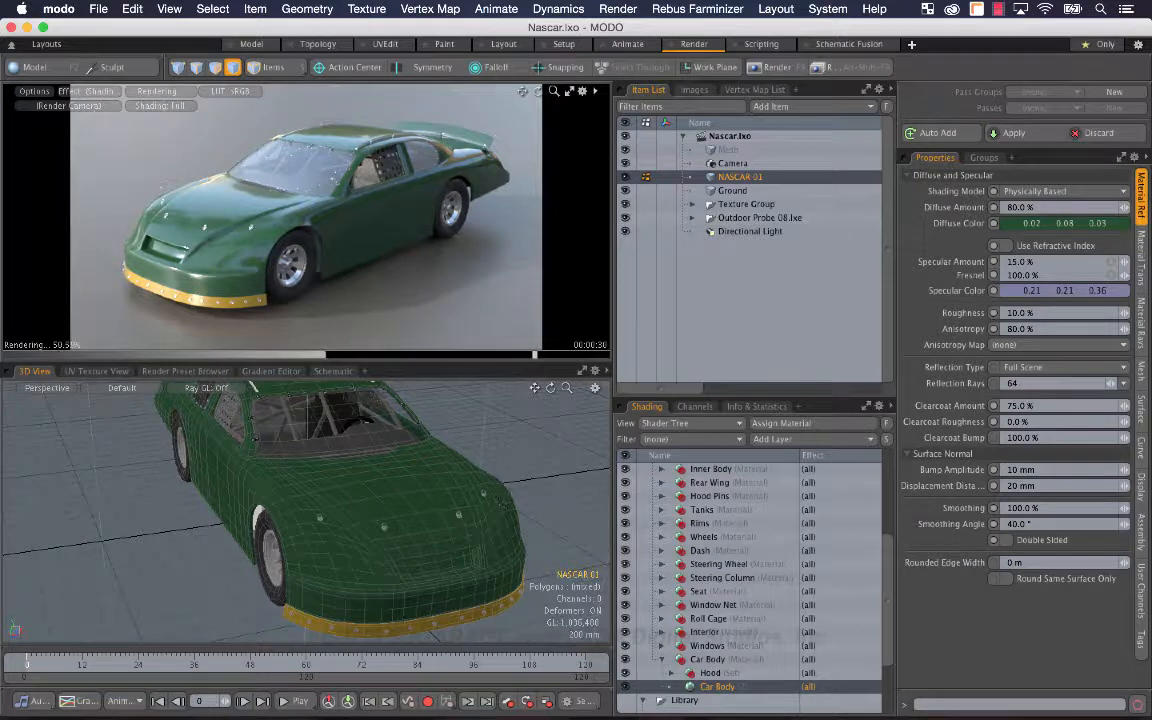
Delete the Hood selection-set group from inside the Car Body material group.
left_click(736, 676)
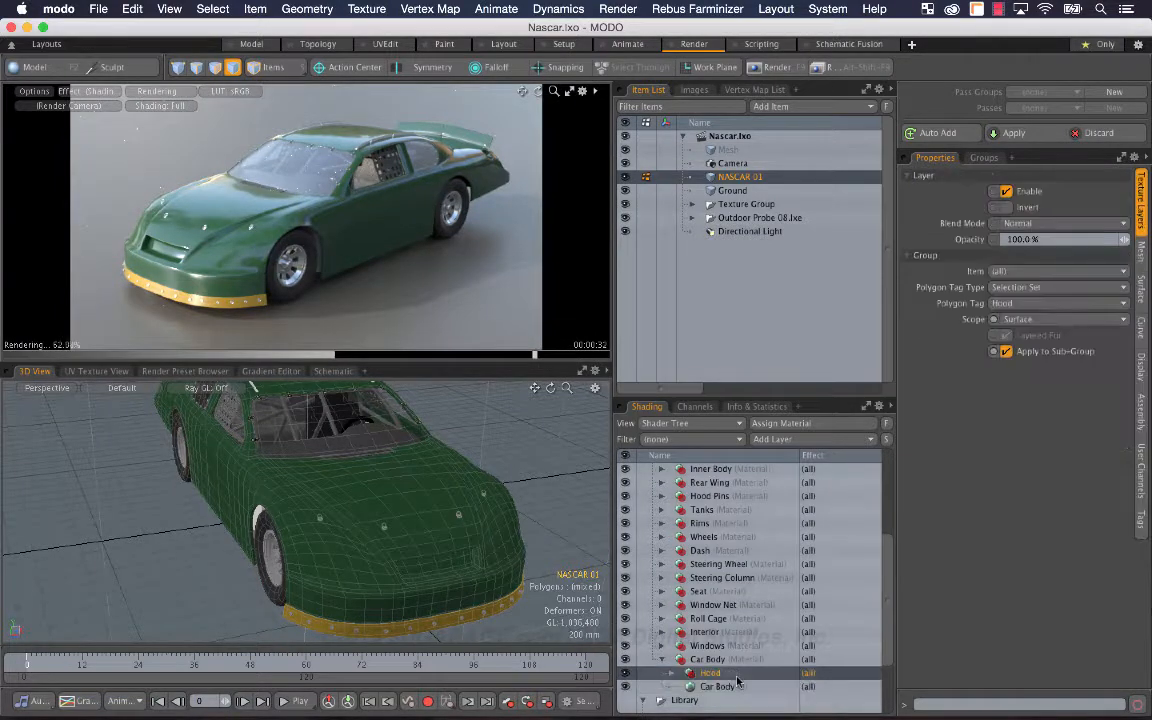
right_click(736, 676)
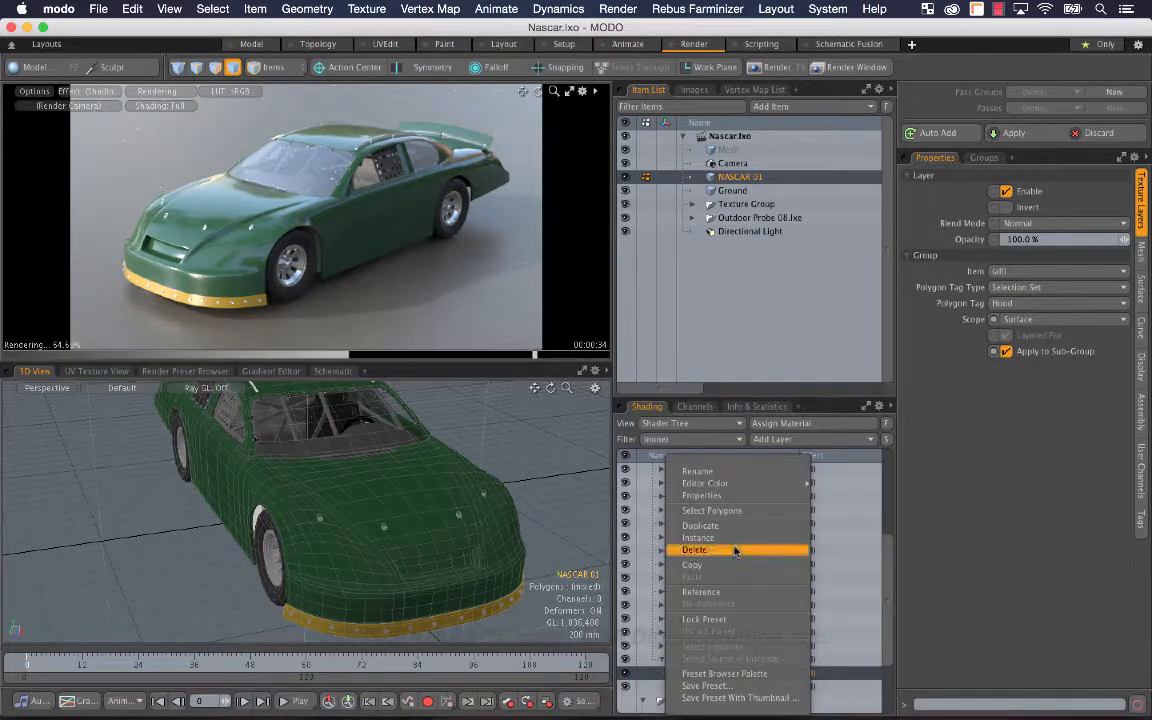
left_click(735, 551)
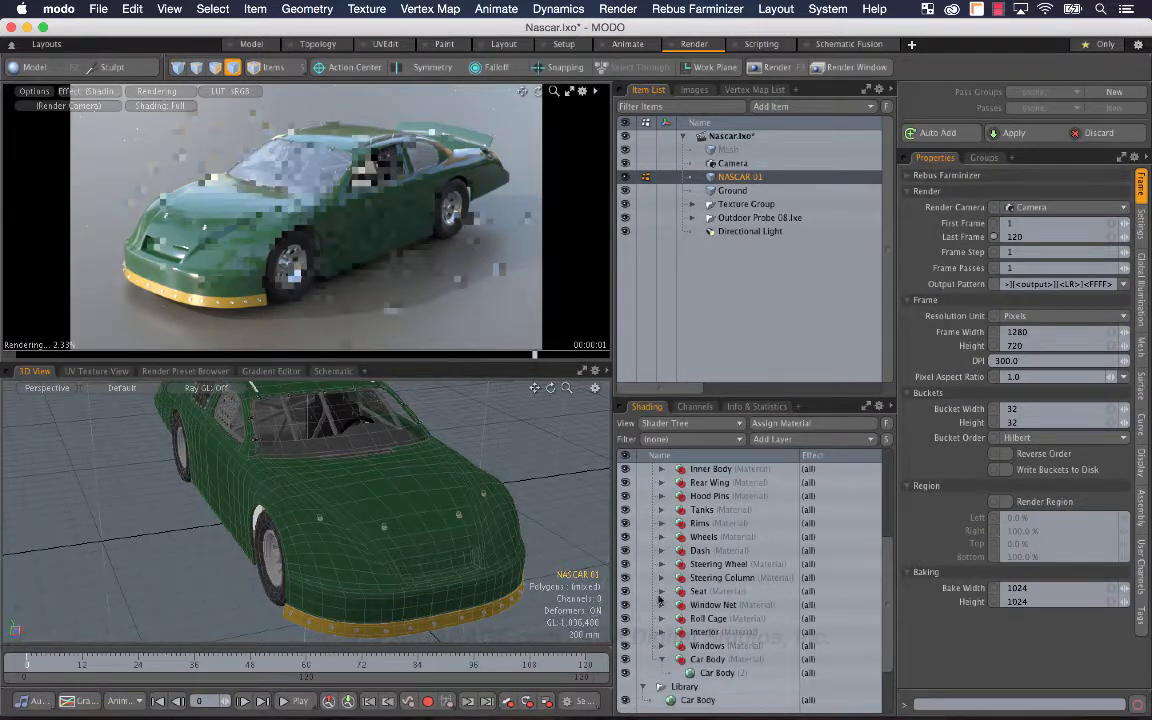
Load modo_logo.png as an image map layer above the Car Body material in the Car Body group.
left_click(746, 673)
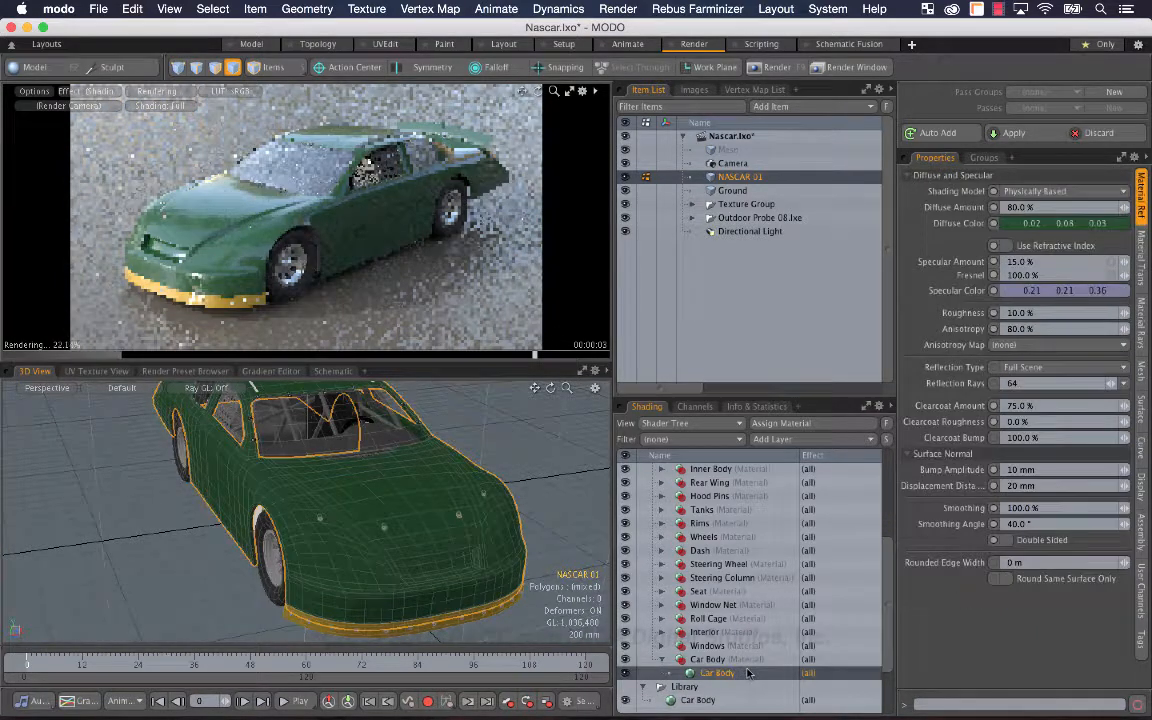
left_click(785, 440)
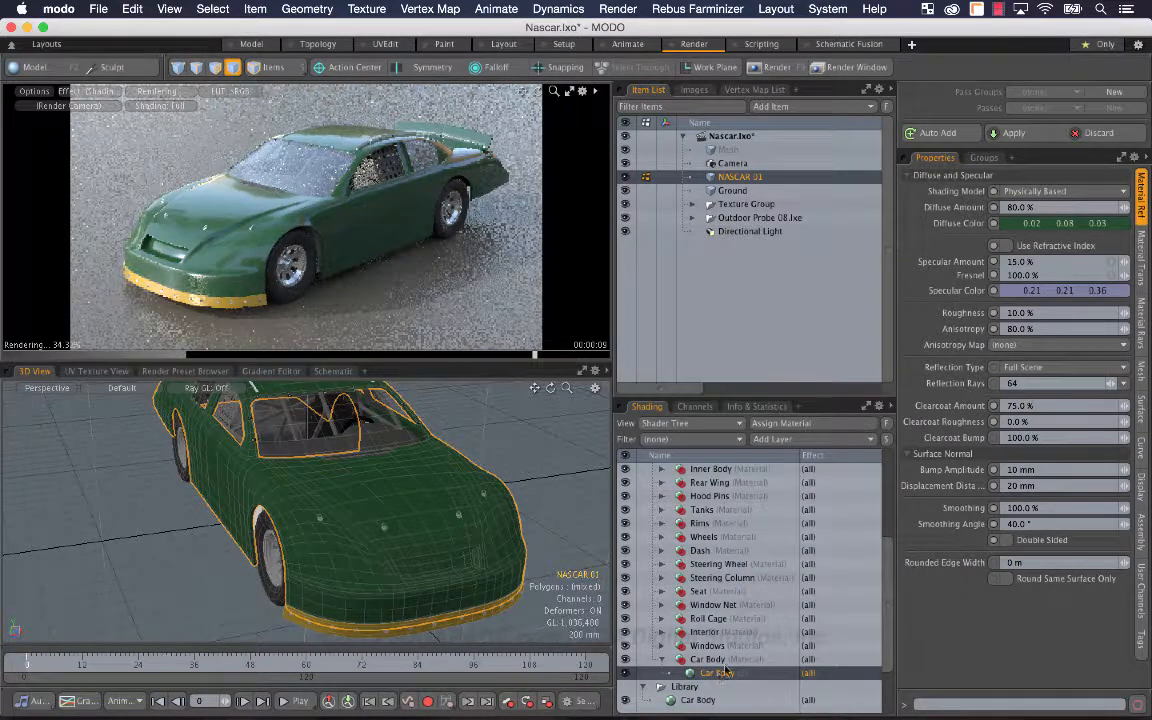
left_click(783, 445)
mouse_move(792, 536)
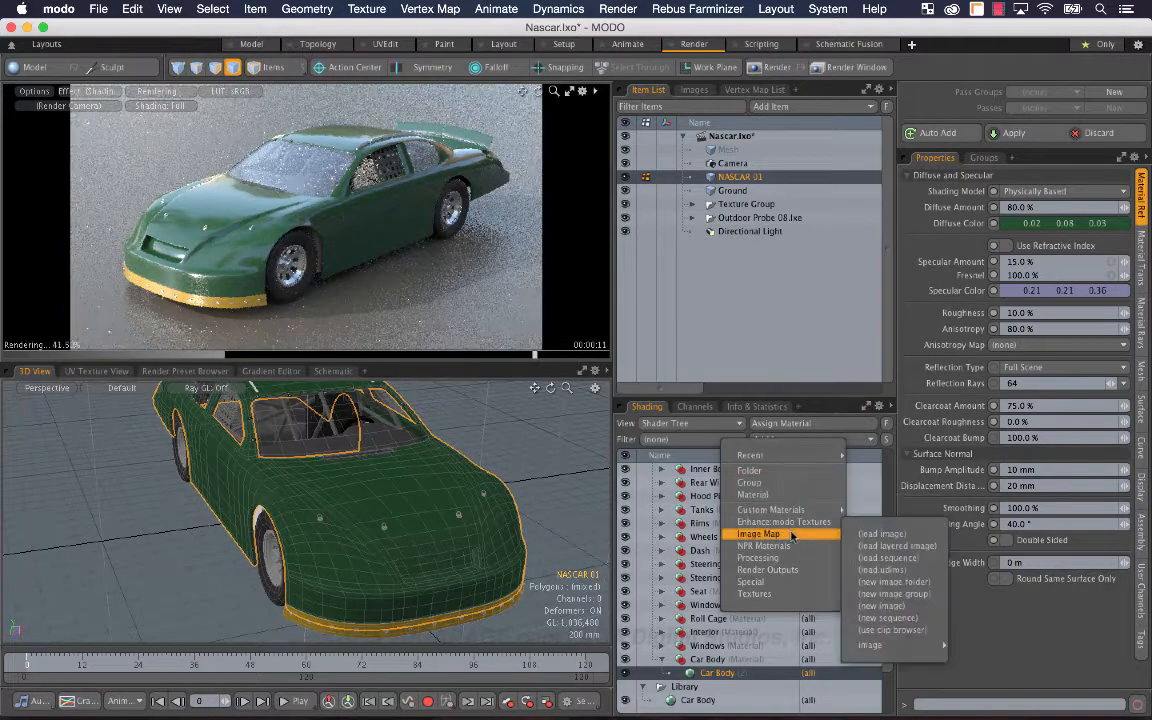
left_click(882, 534)
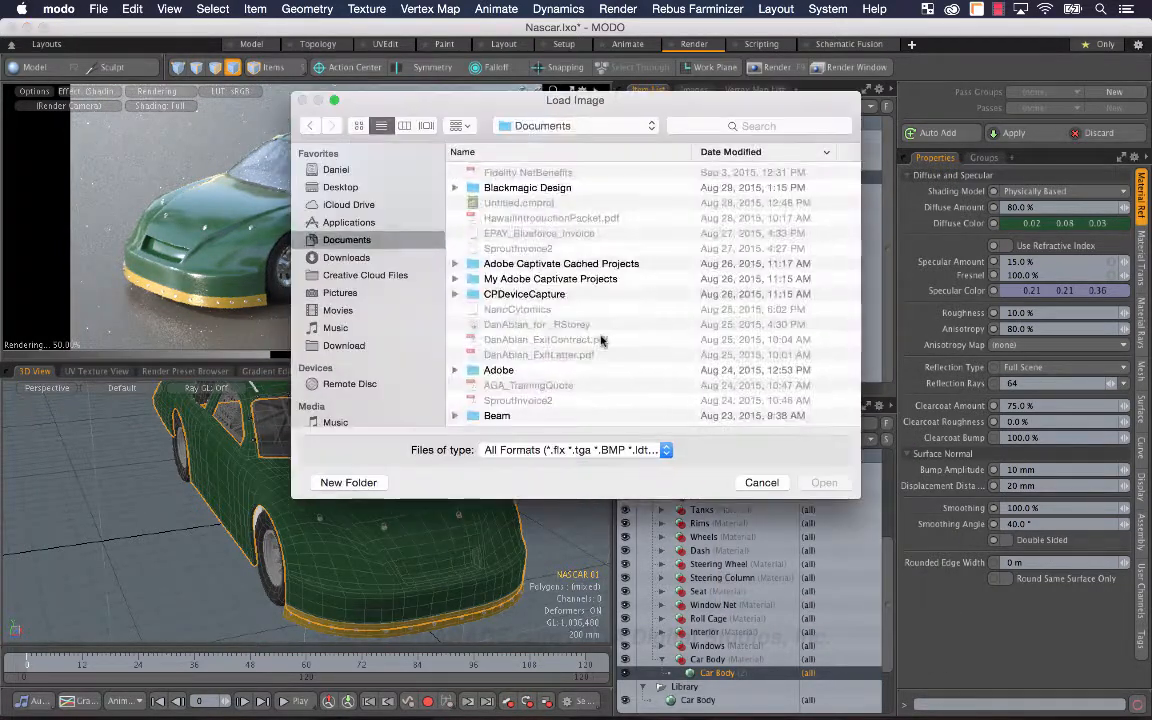
left_click(484, 170)
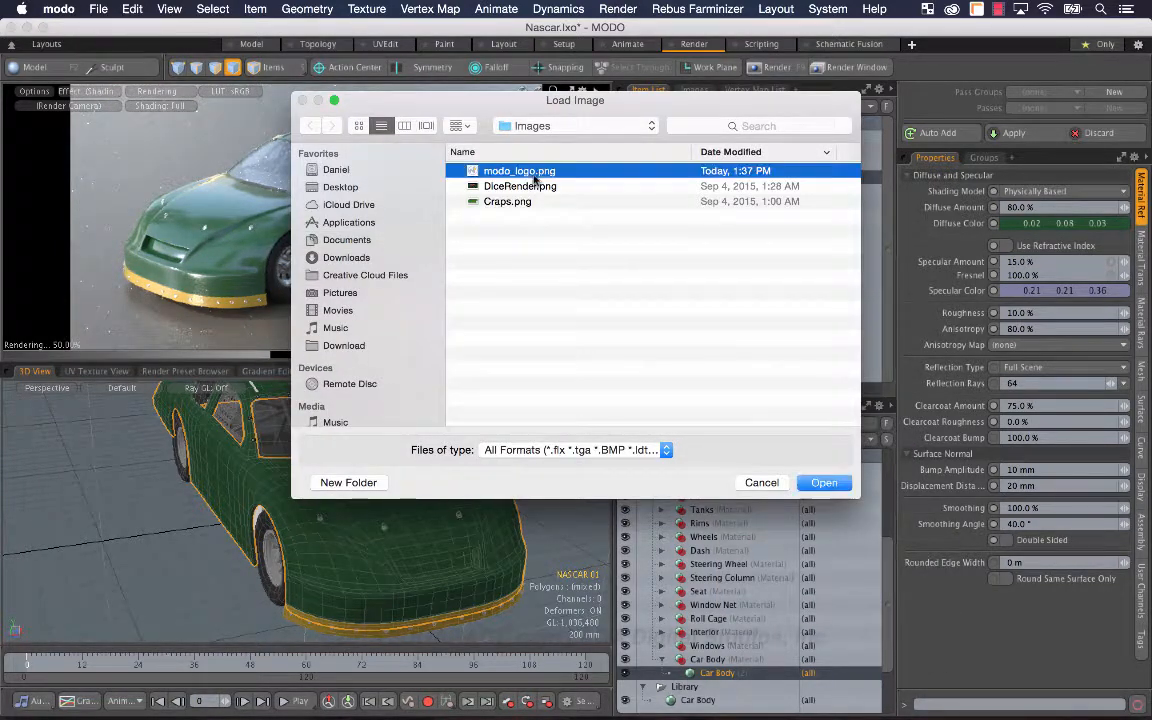
left_click(824, 483)
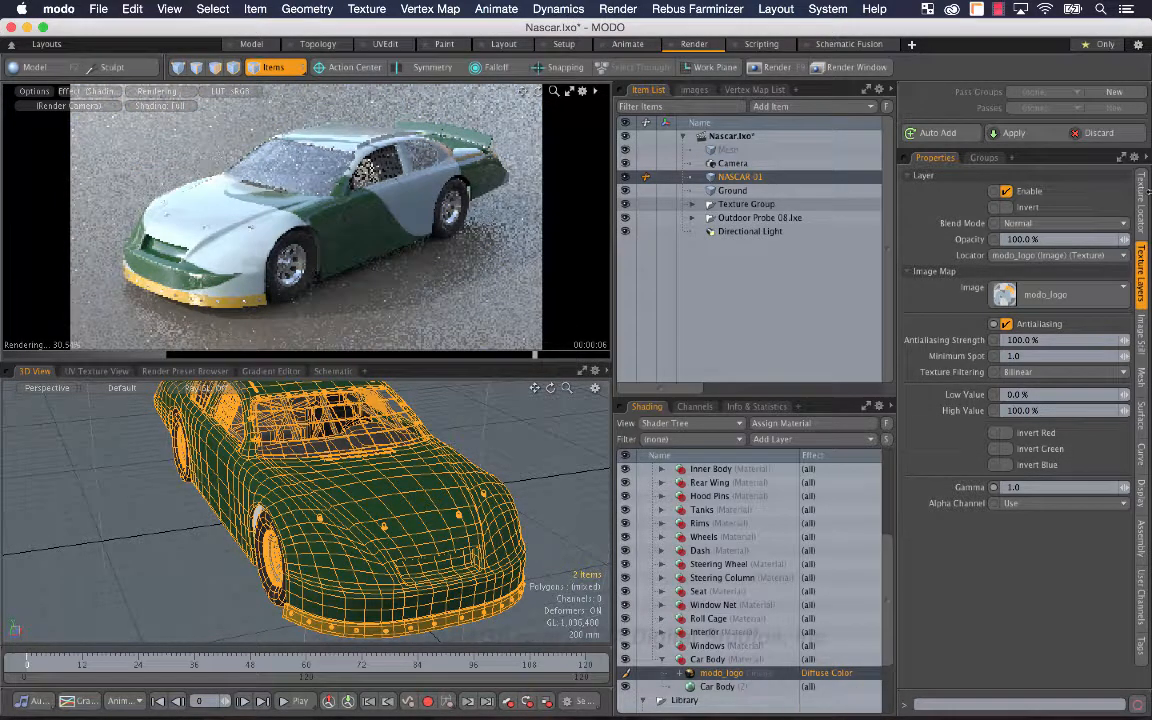
Set the modo_logo texture's projection type to Planar along the Y axis.
left_click(1141, 205)
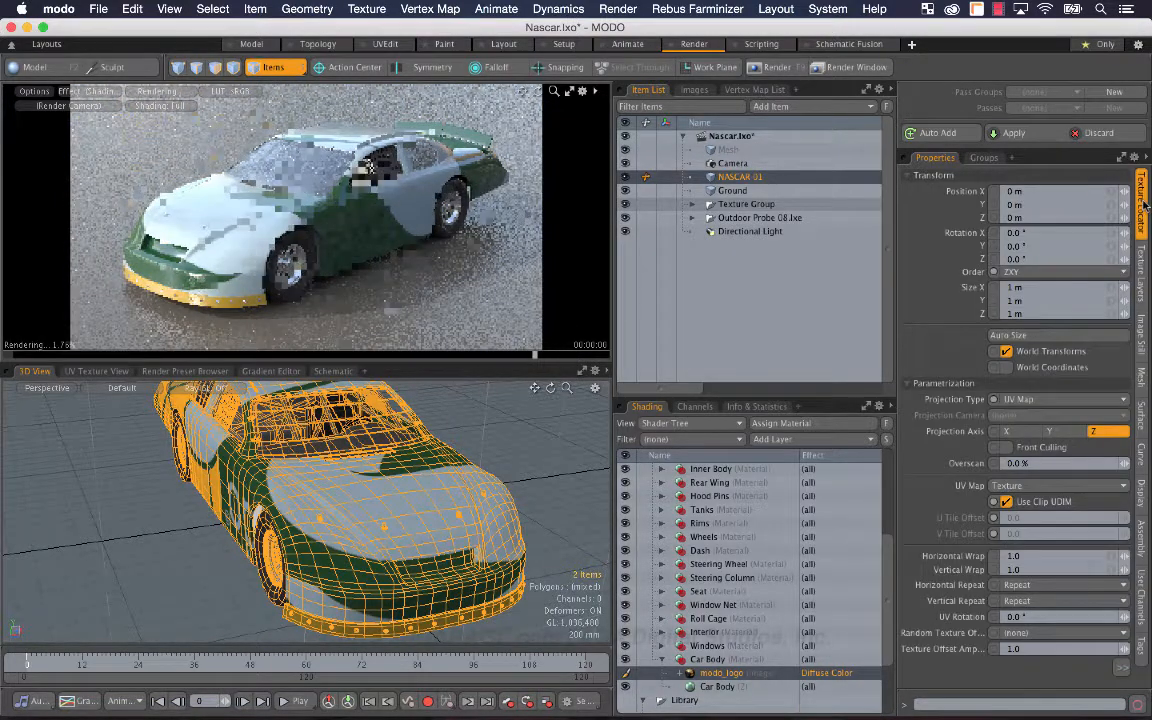
left_click(1046, 401)
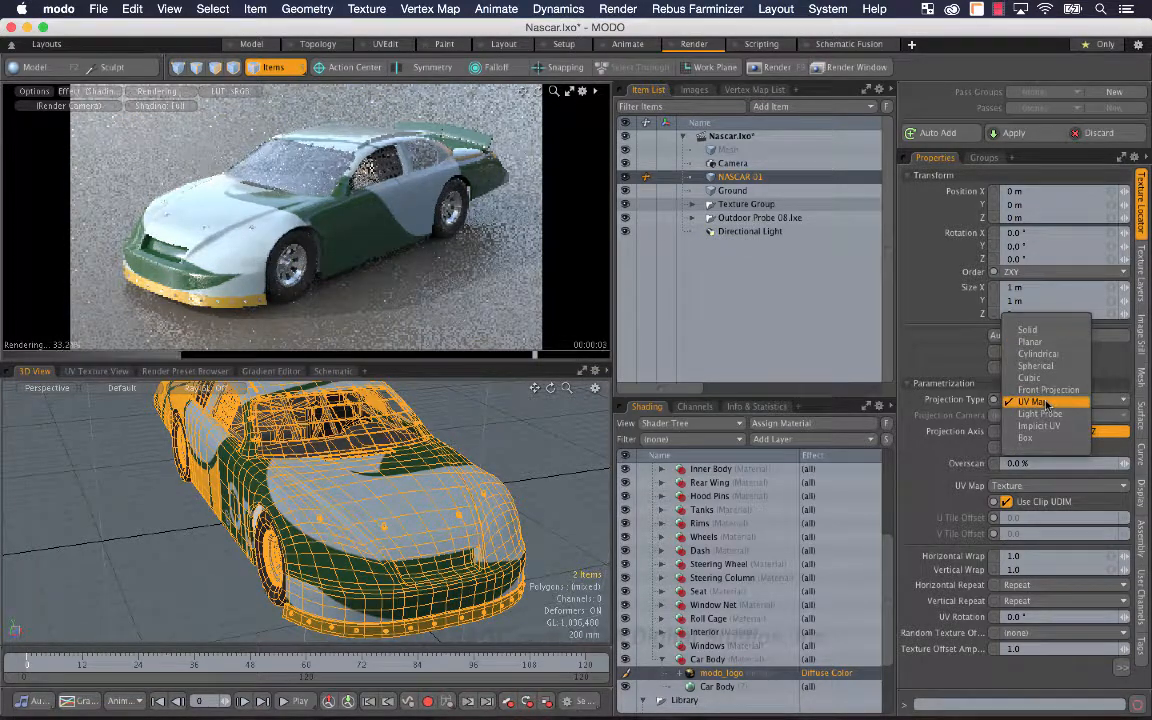
left_click(1050, 341)
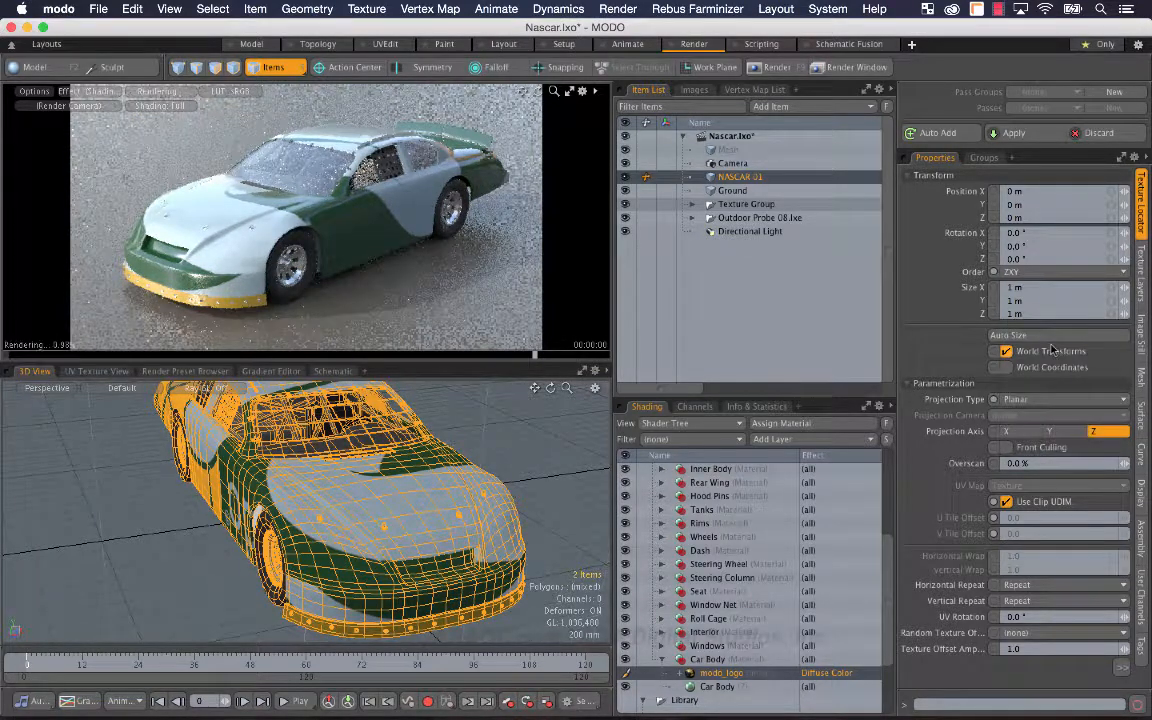
left_click(1060, 433)
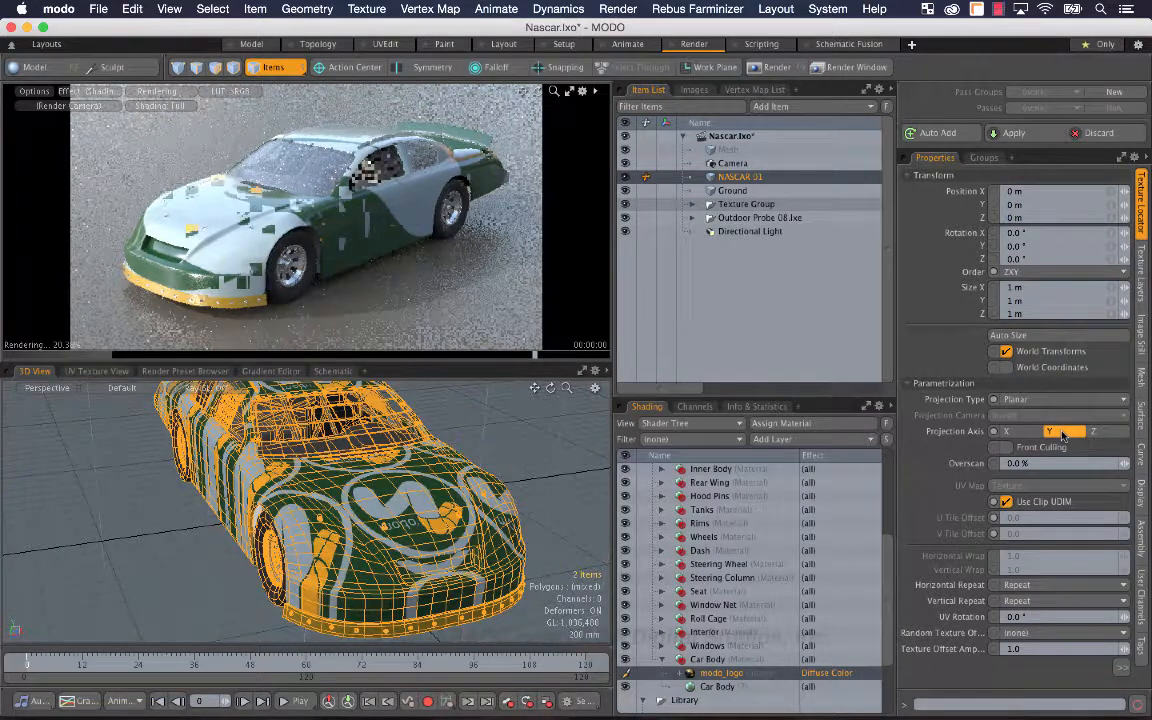
Auto-size the logo projection, and adjust its size to 1 m in X, 1.21 m in Y and 900 mm in Z.
left_click(1008, 335)
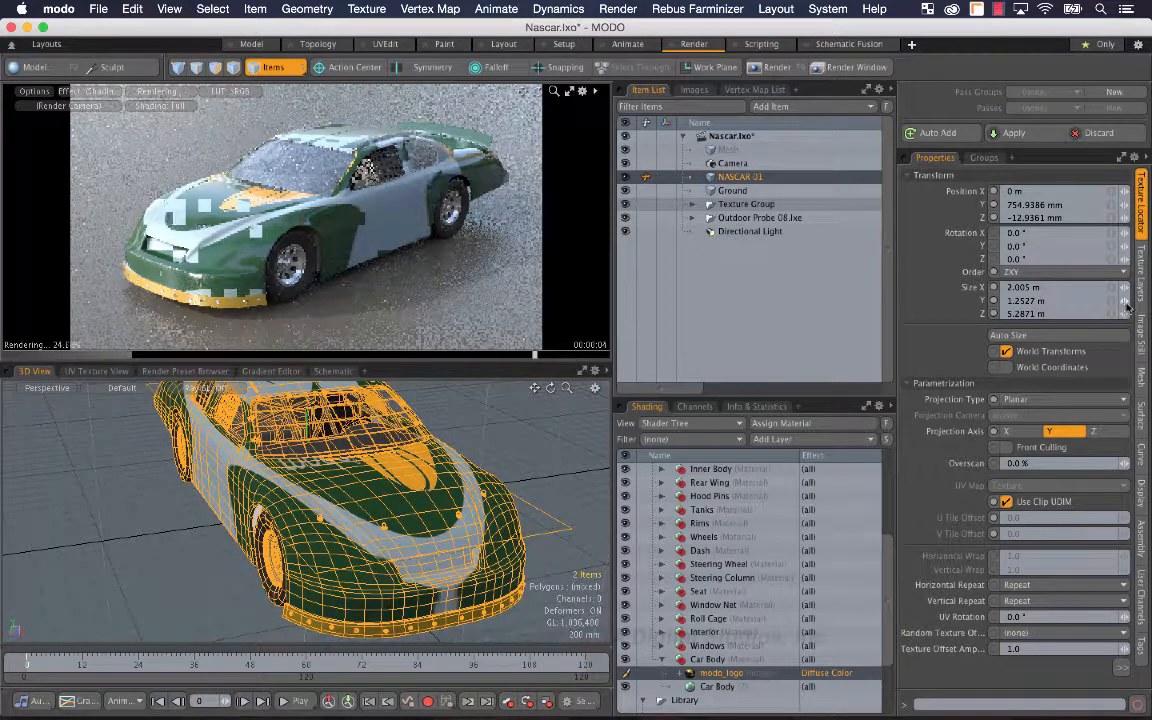
left_click_drag(1125, 314, 1040, 314)
left_click_drag(1126, 288, 1124, 303)
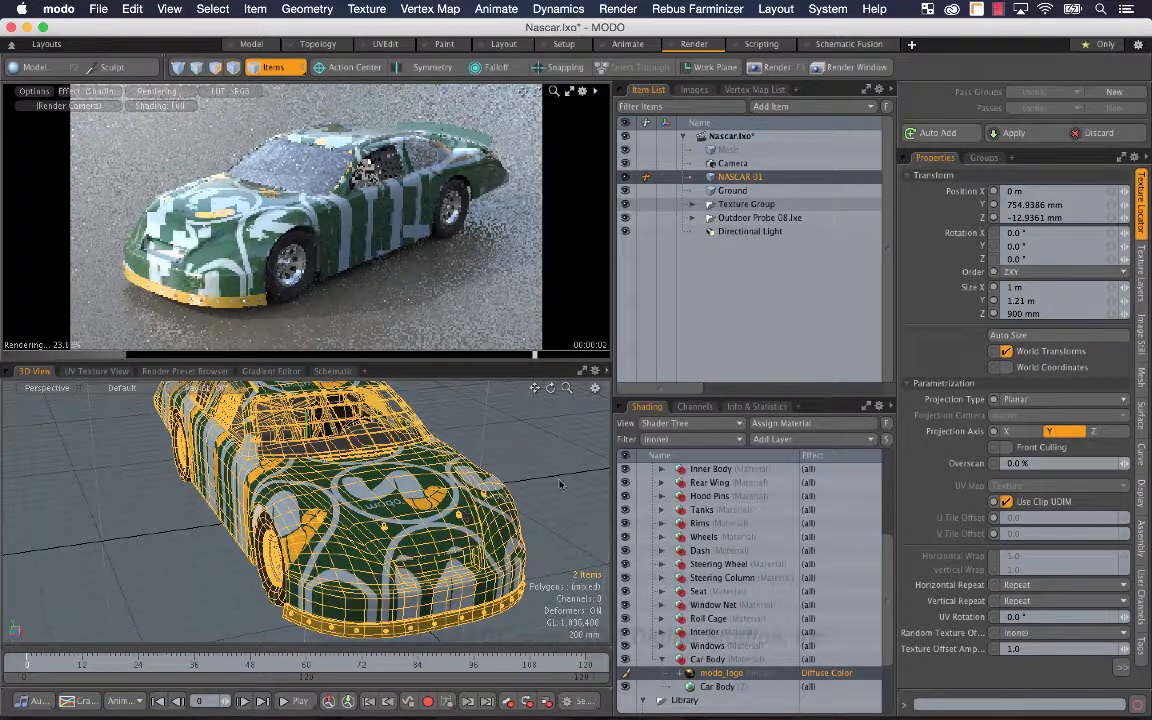
Set the logo's horizontal and vertical repeat to Reset and reduce its projection size to 1.2 m in Y and 665 mm in Z.
left_click(1050, 585)
left_click(1045, 573)
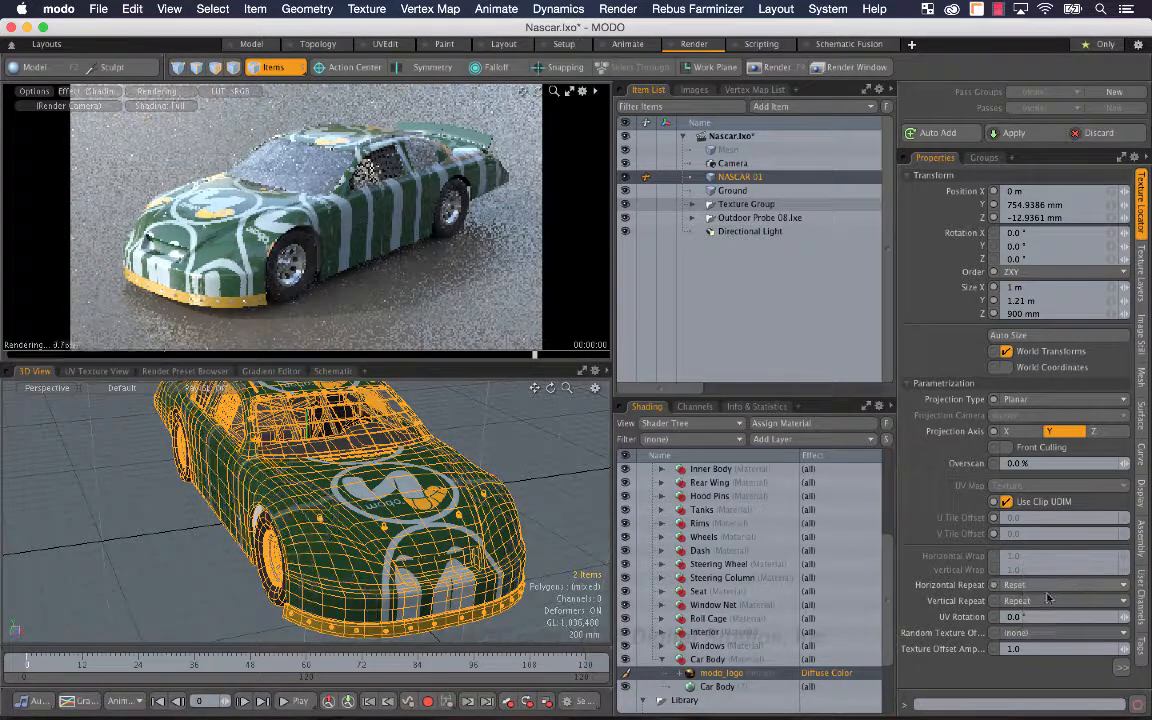
left_click(1045, 600)
left_click(1045, 594)
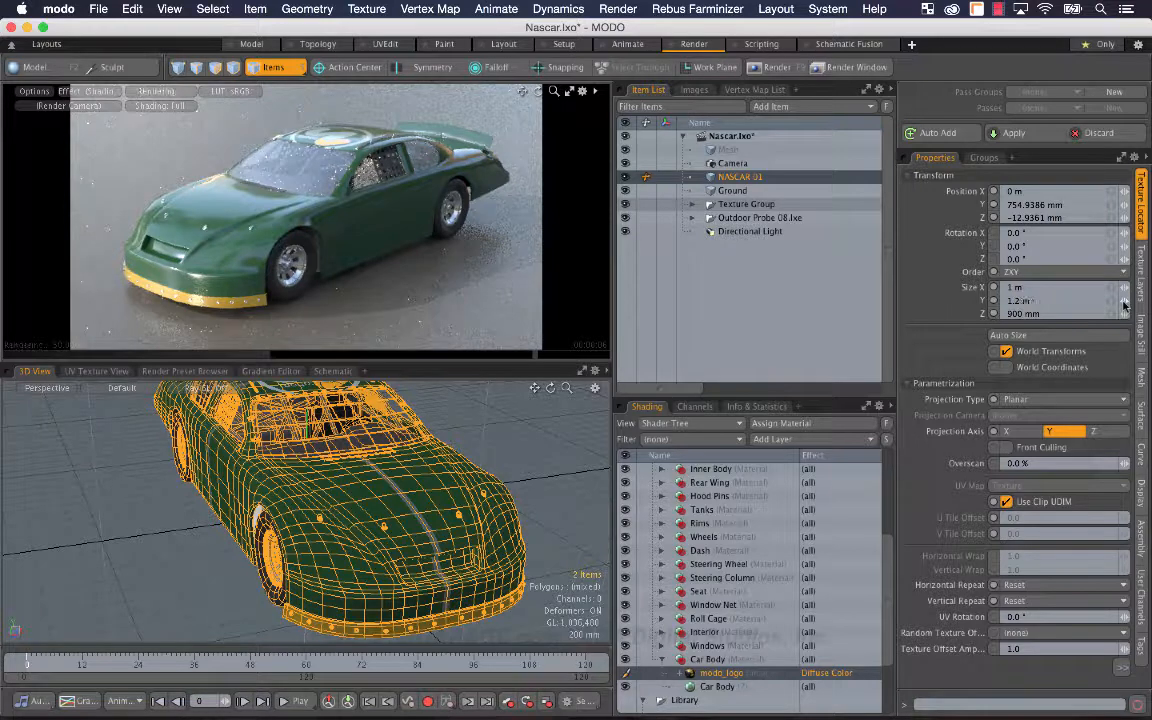
left_click_drag(1124, 314, 1090, 314)
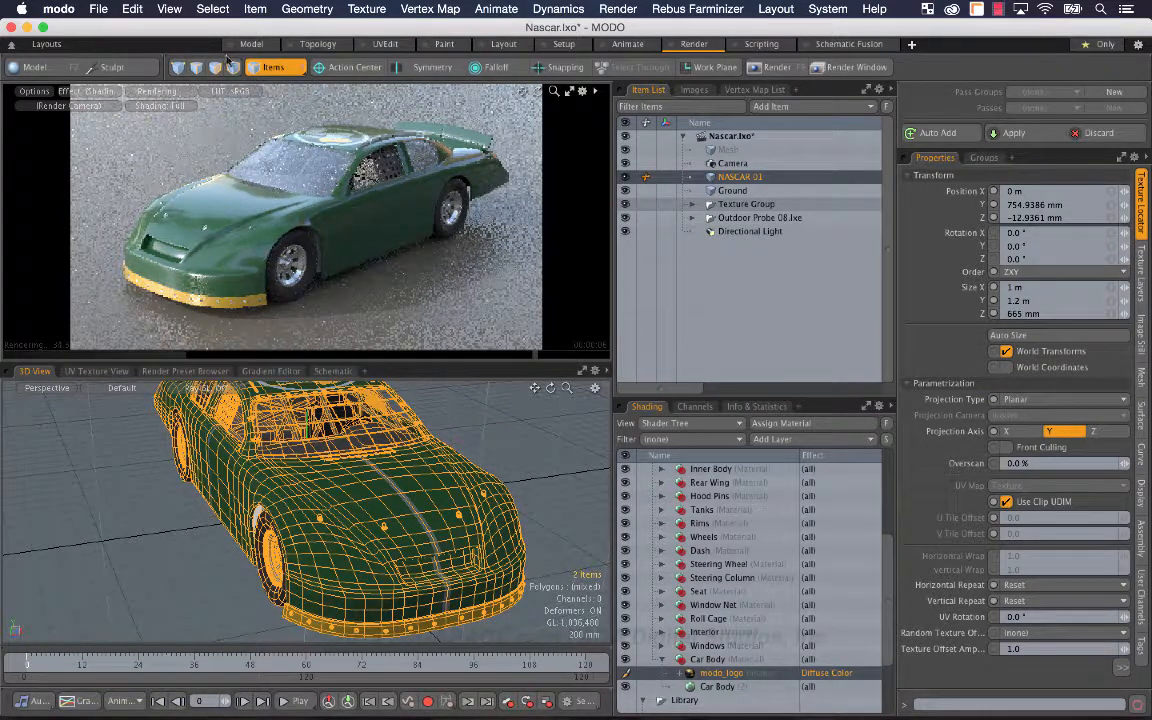
Switch to polygon selection, try a freehand selection across the hood polygons, and clear it.
key("3")
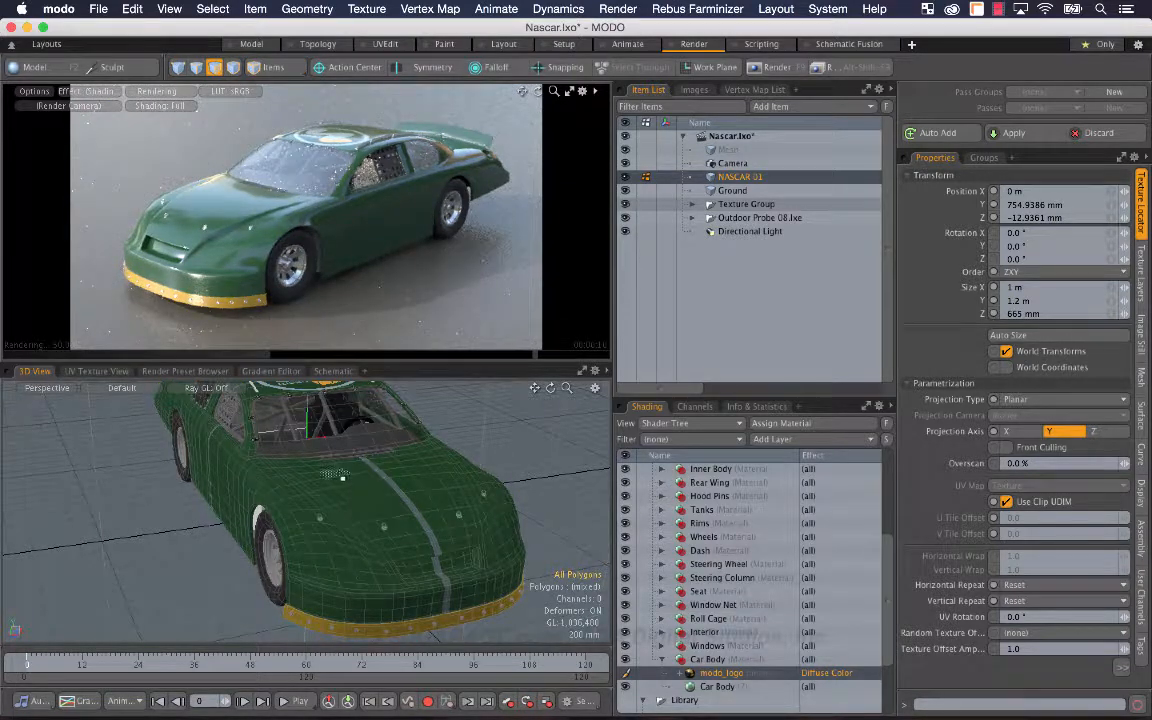
mouse_move(325, 481)
left_mouse_down()
mouse_move(432, 471)
mouse_move(460, 527)
mouse_move(382, 503)
mouse_move(393, 452)
left_mouse_up()
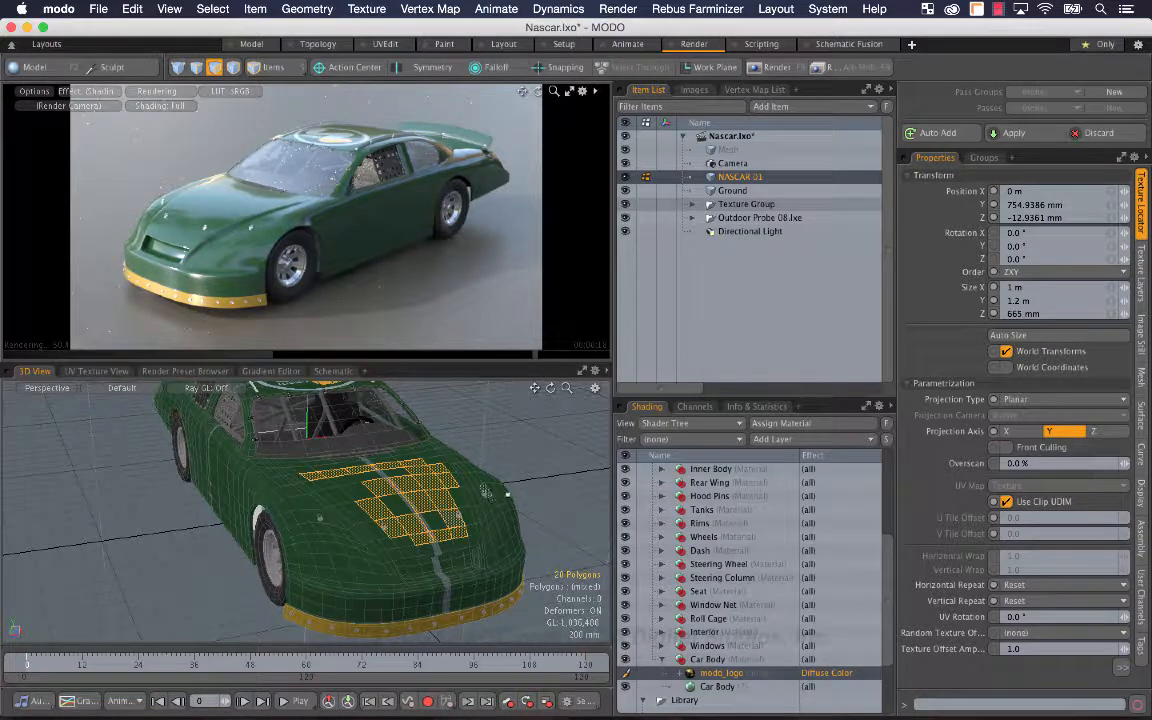
left_click(520, 435)
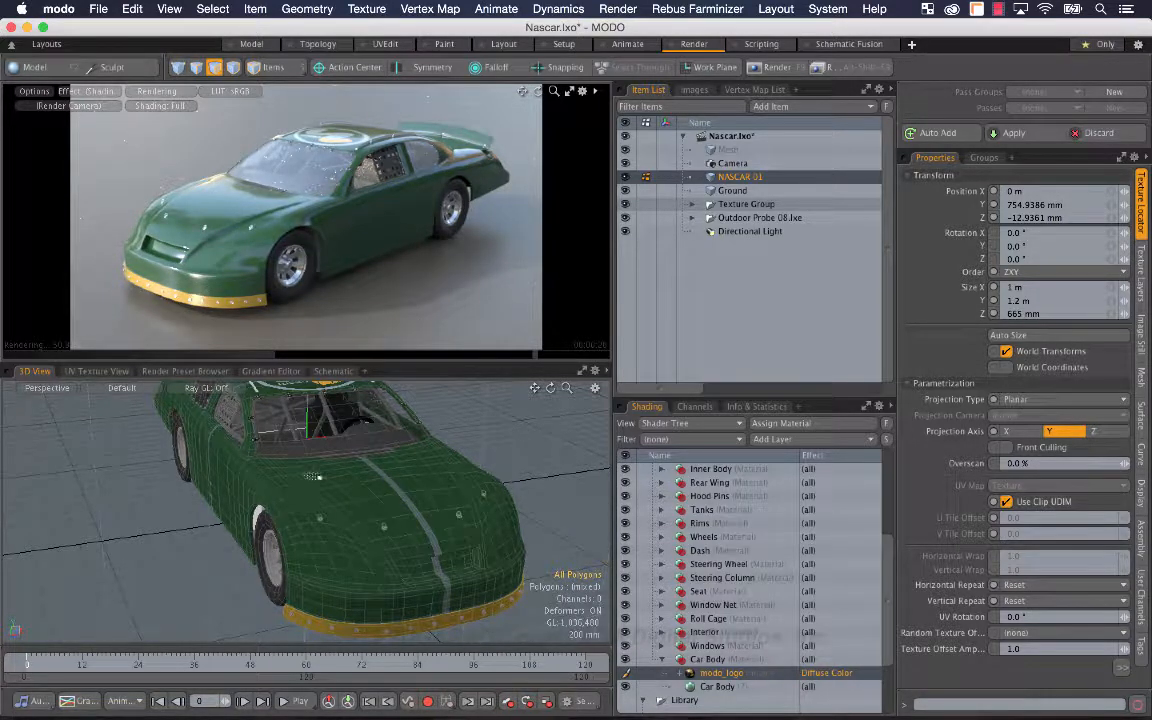
Select the hood polygons outlining the logo area along its rear, side and front rows, filling between end polygons with Select Between.
left_click(313, 477)
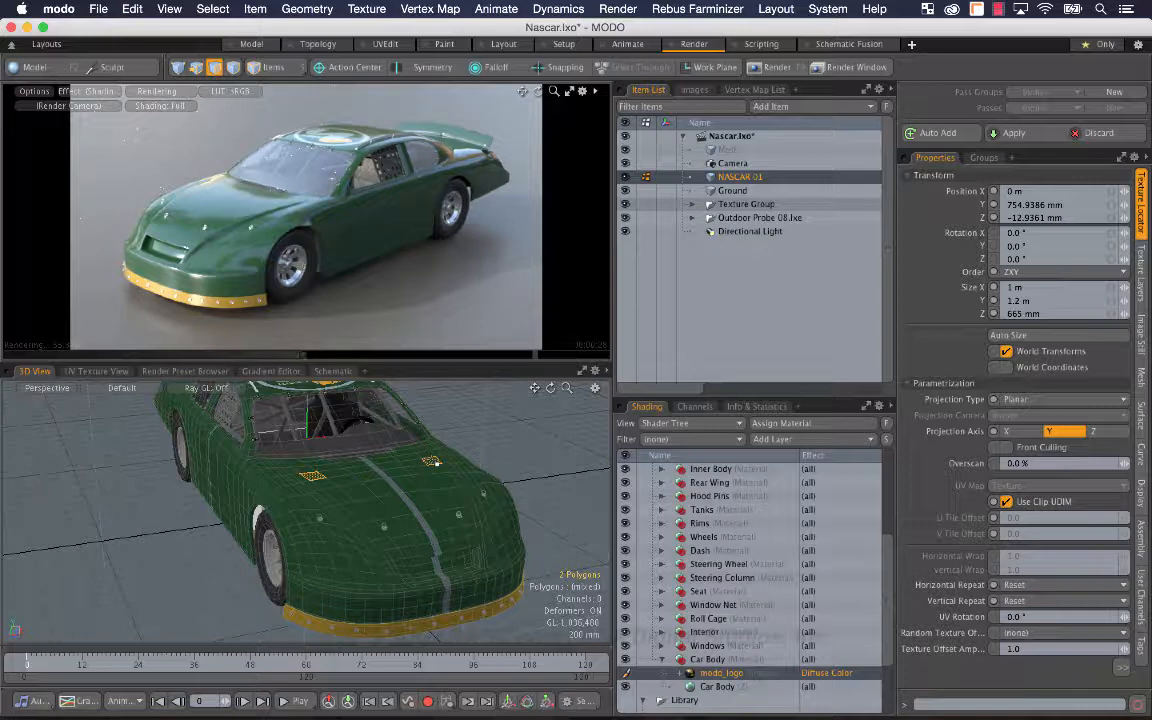
key("shift+g")
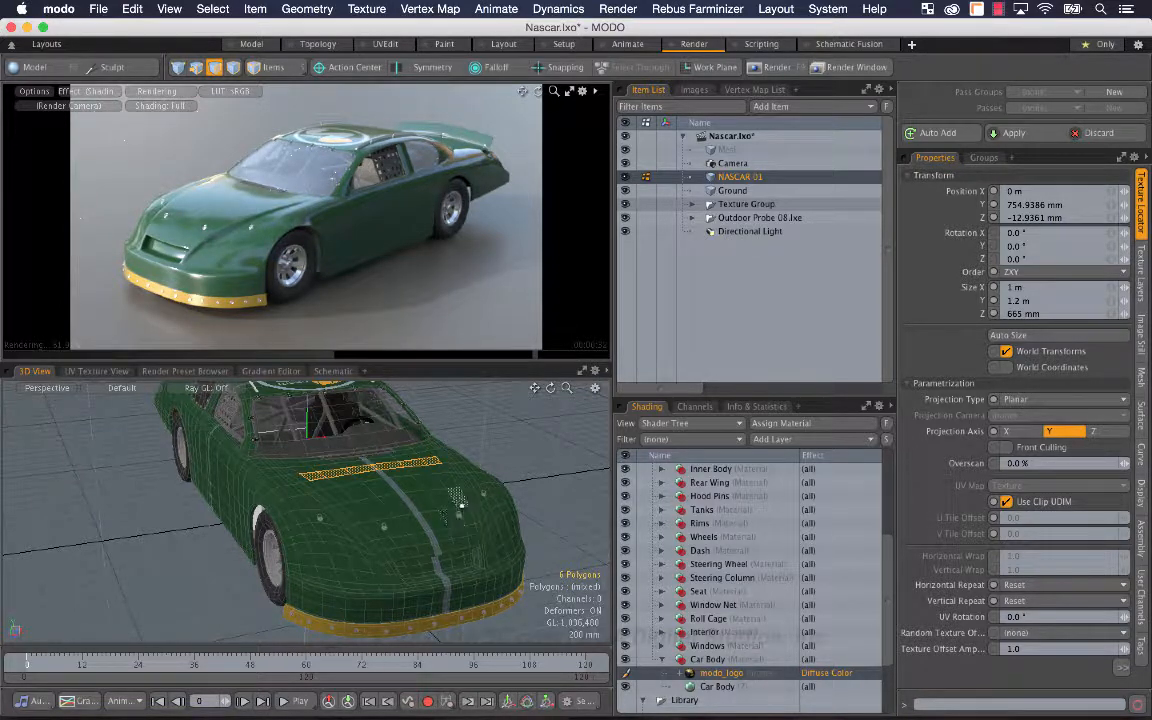
left_click(461, 508, "shift")
key("shift+g")
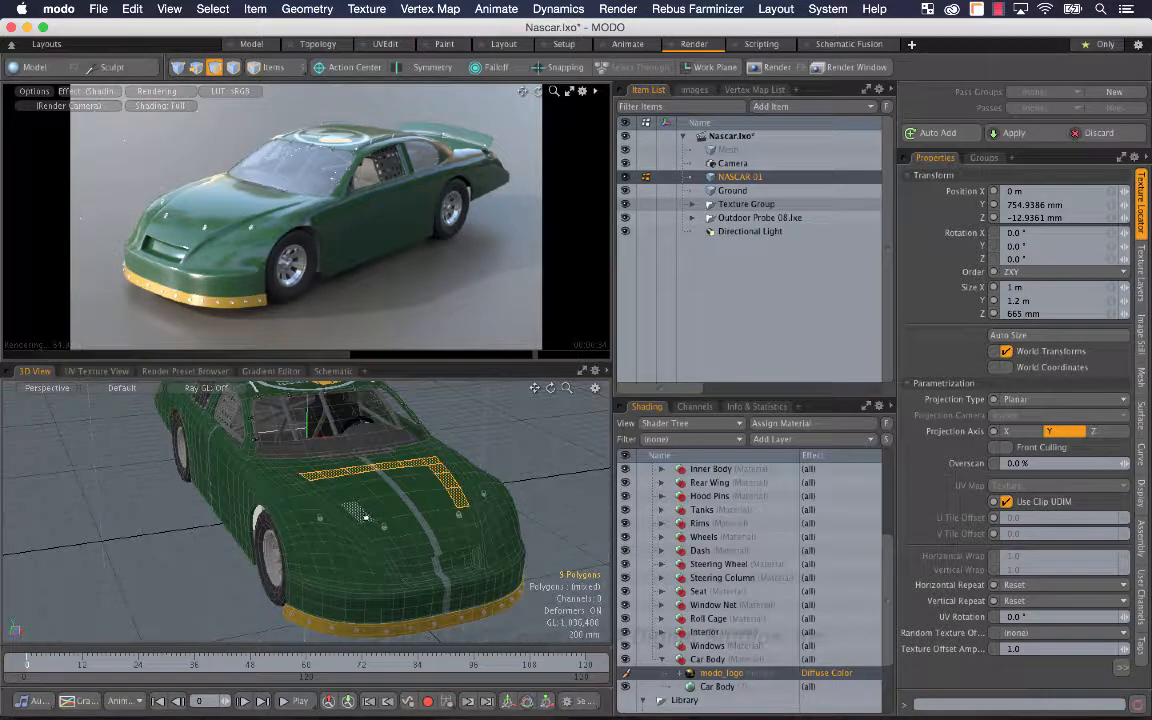
left_click(352, 506, "shift")
key("shift+g")
left_click(321, 480, "shift")
key("shift+g")
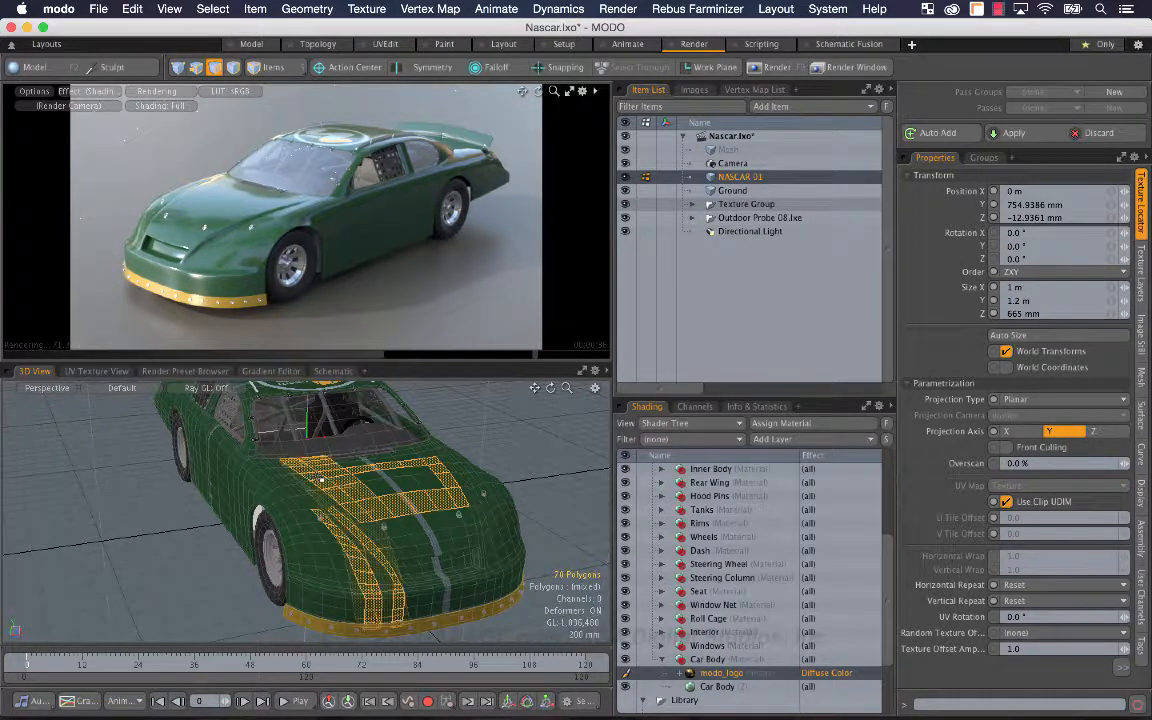
key("super+z")
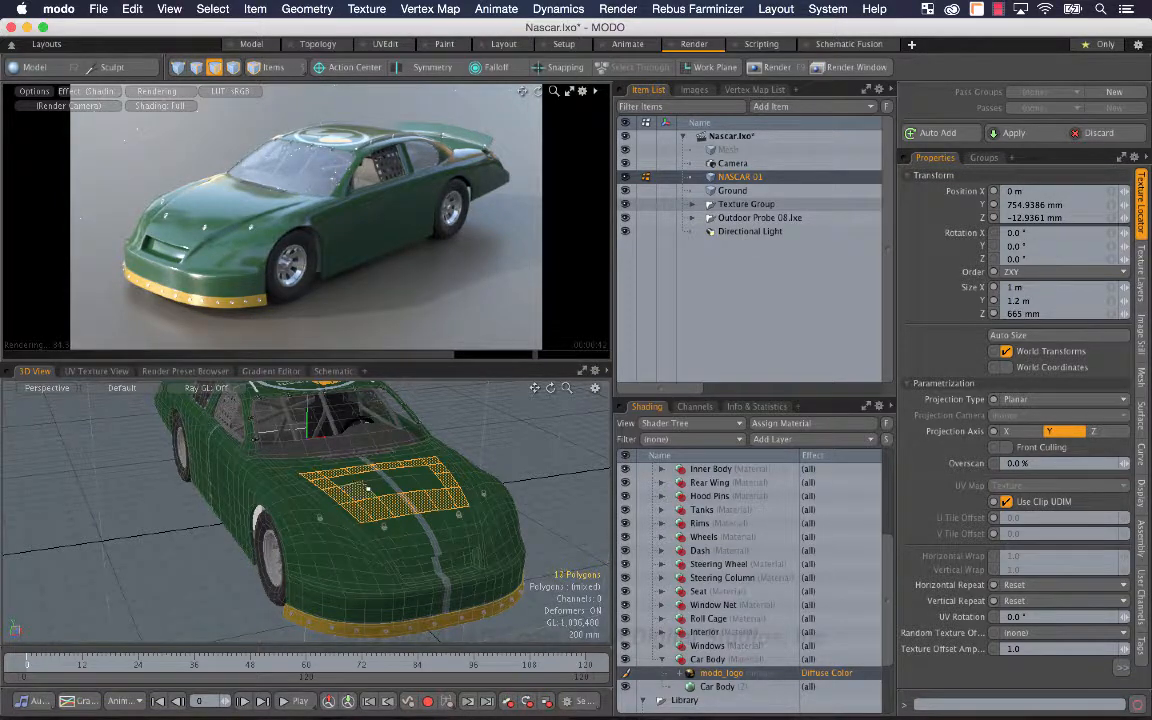
key("bracketleft")
key("super+z")
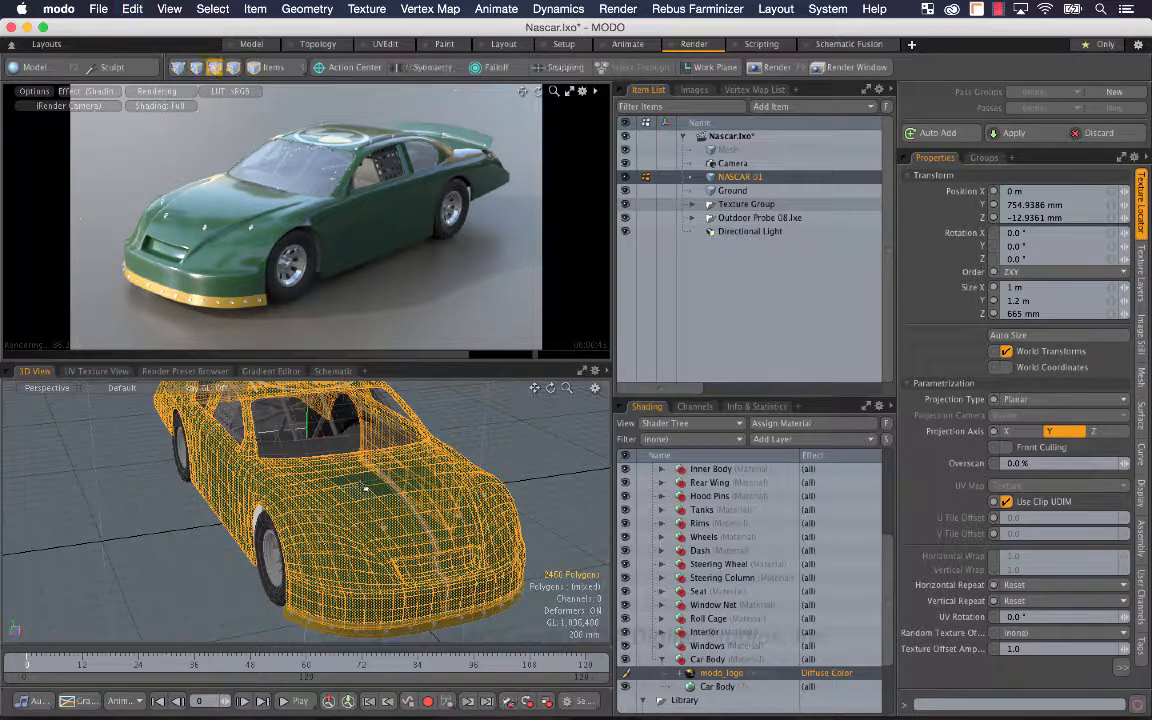
key("super+z")
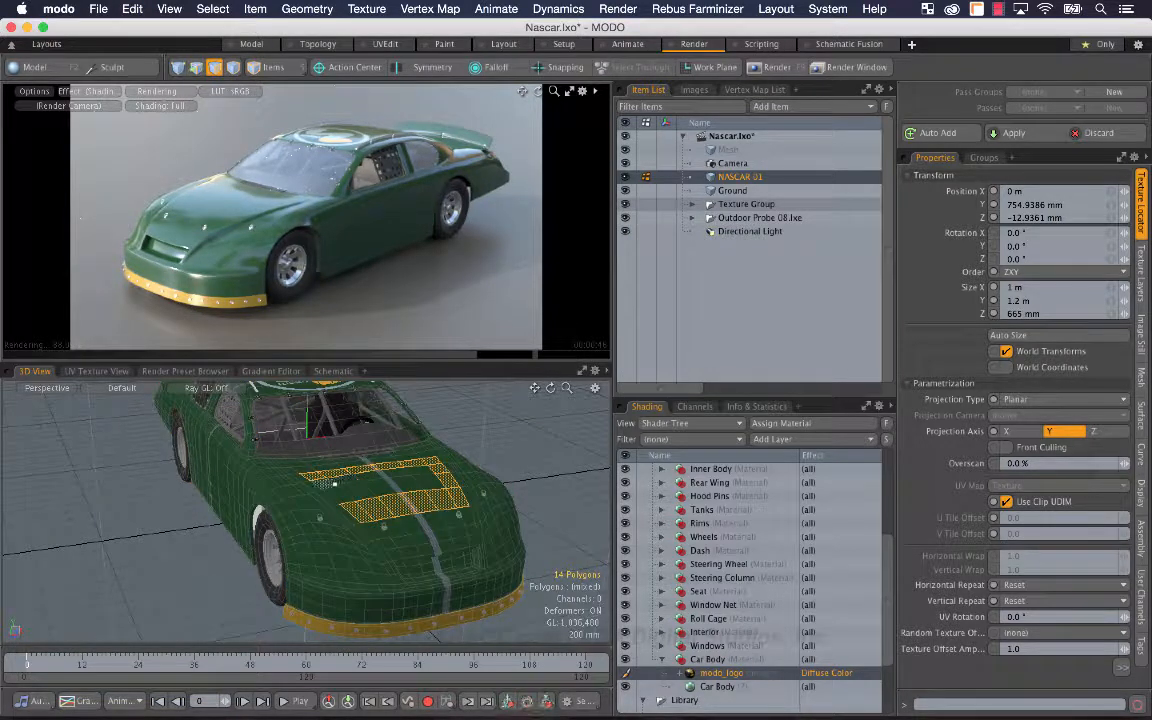
Add the remaining inner and side polygons to complete the solid selected patch on the hood.
left_click_drag(328, 484, 436, 479, "shift")
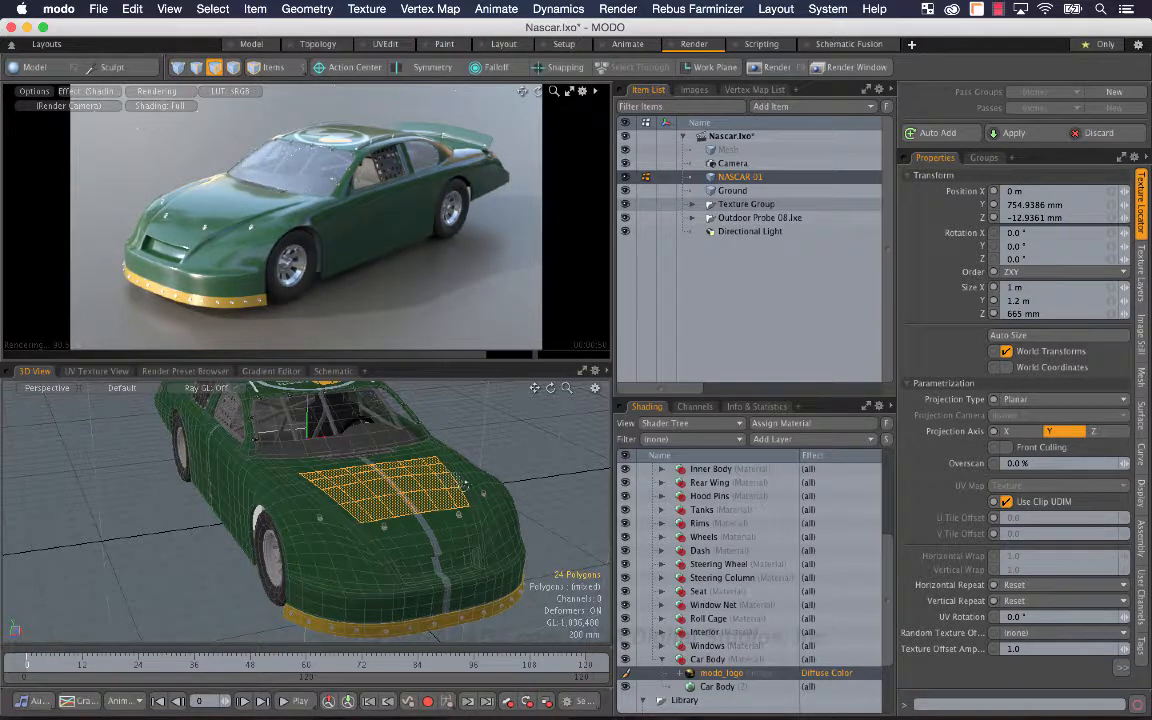
mouse_move(415, 435)
left_mouse_down("alt")
mouse_move(430, 513)
mouse_move(350, 566)
mouse_move(345, 521)
mouse_move(282, 526)
left_mouse_up("alt")
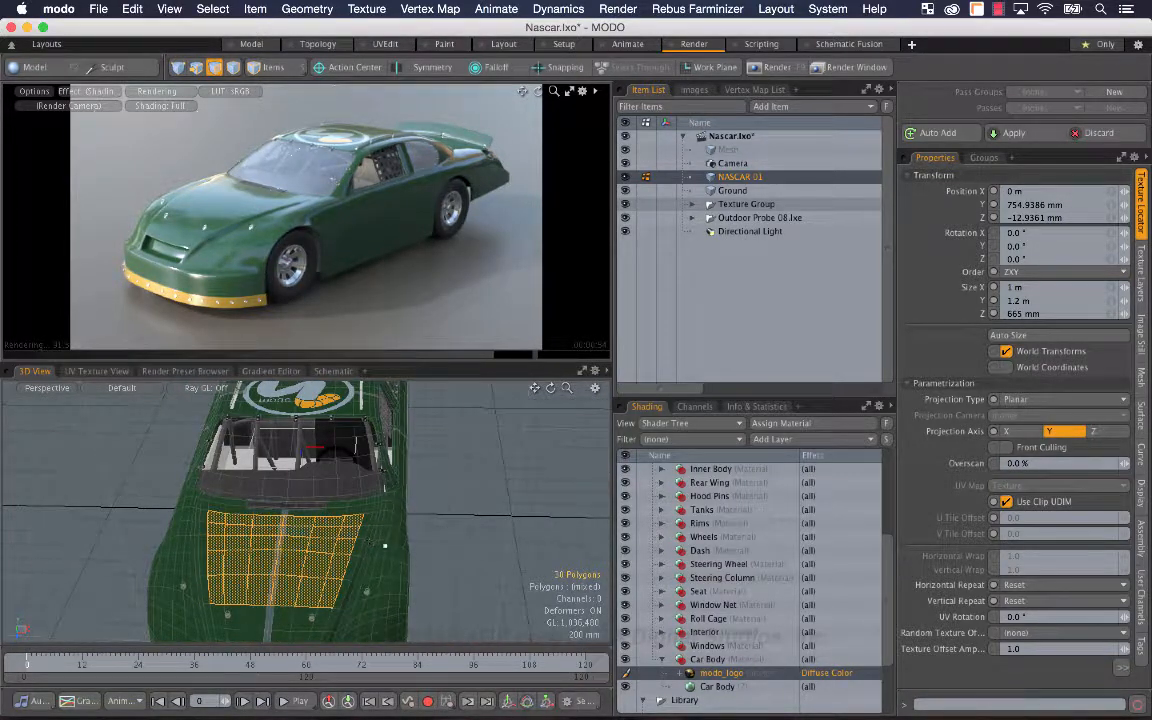
Assign the selected hood polygons to a selection set named Hood.
key("m")
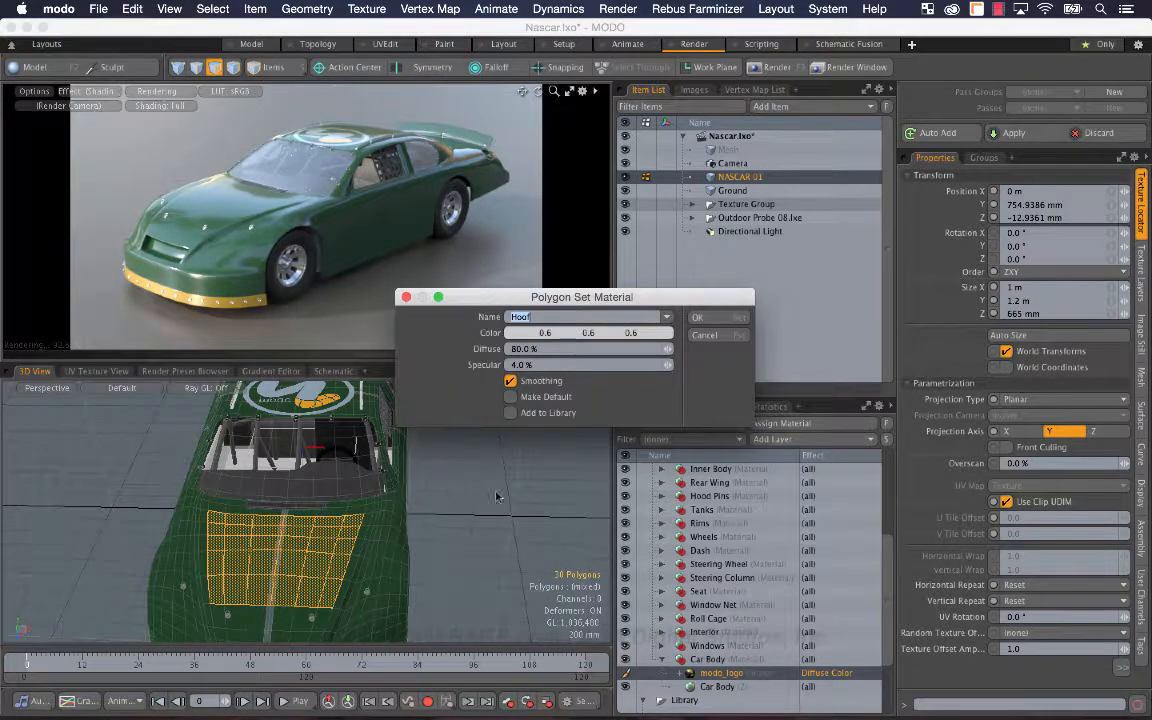
left_click(720, 336)
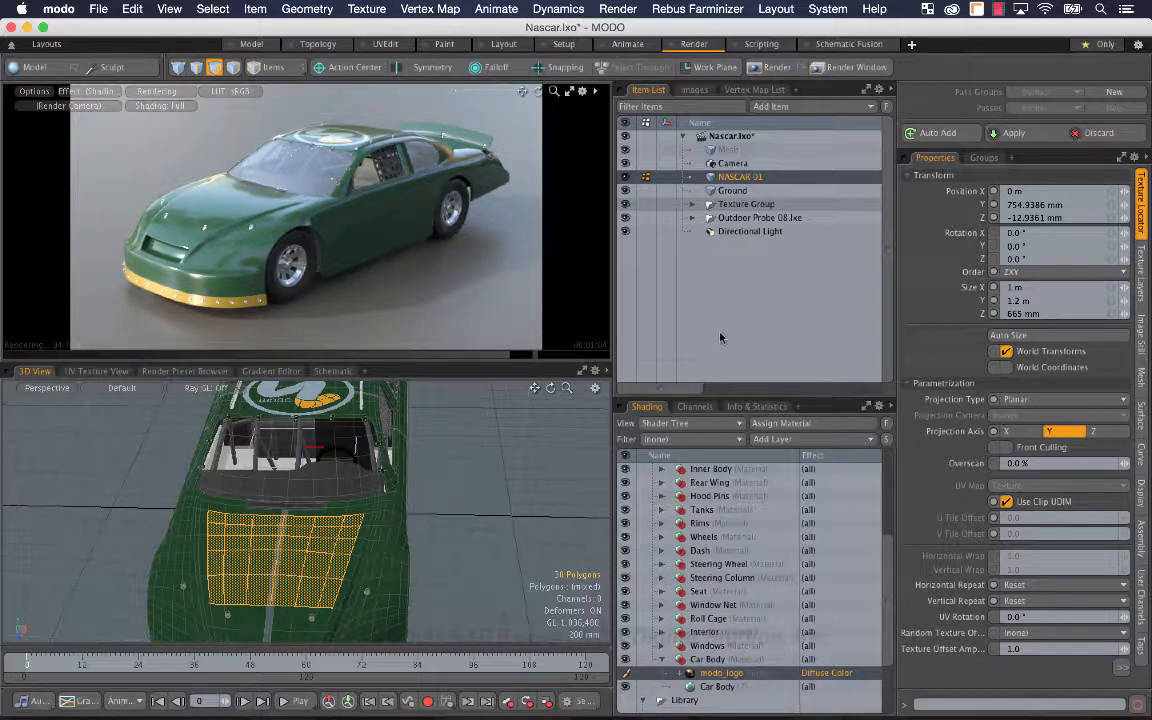
left_click(214, 9)
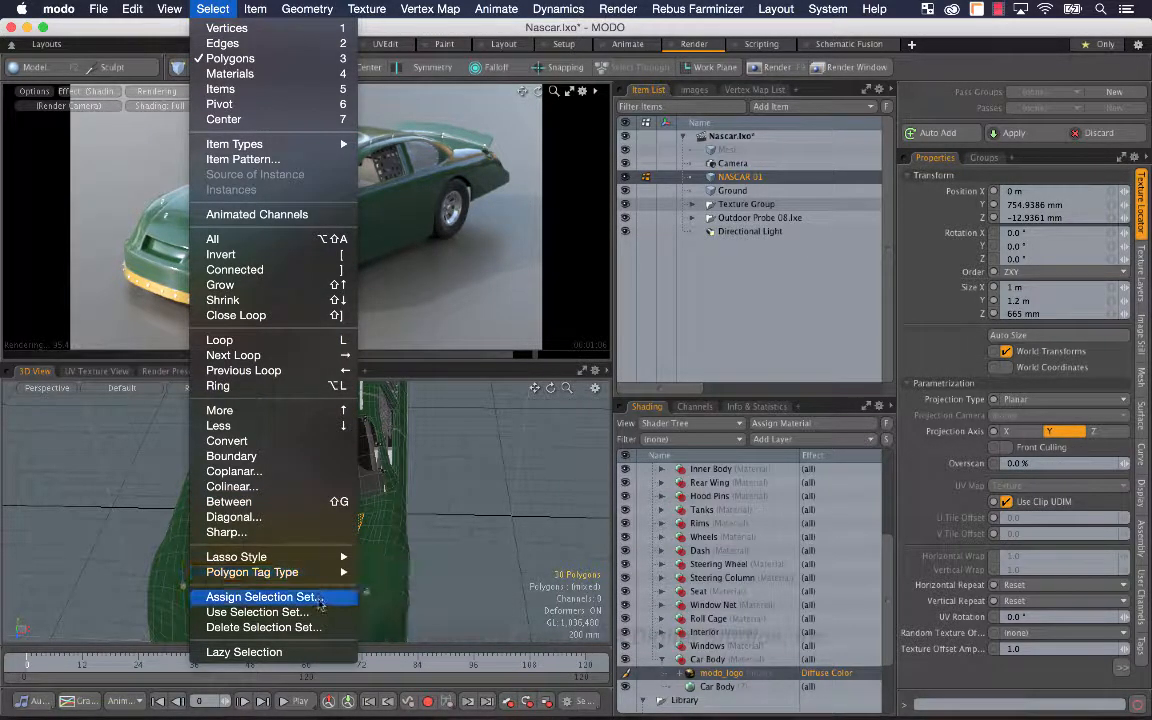
left_click(262, 597)
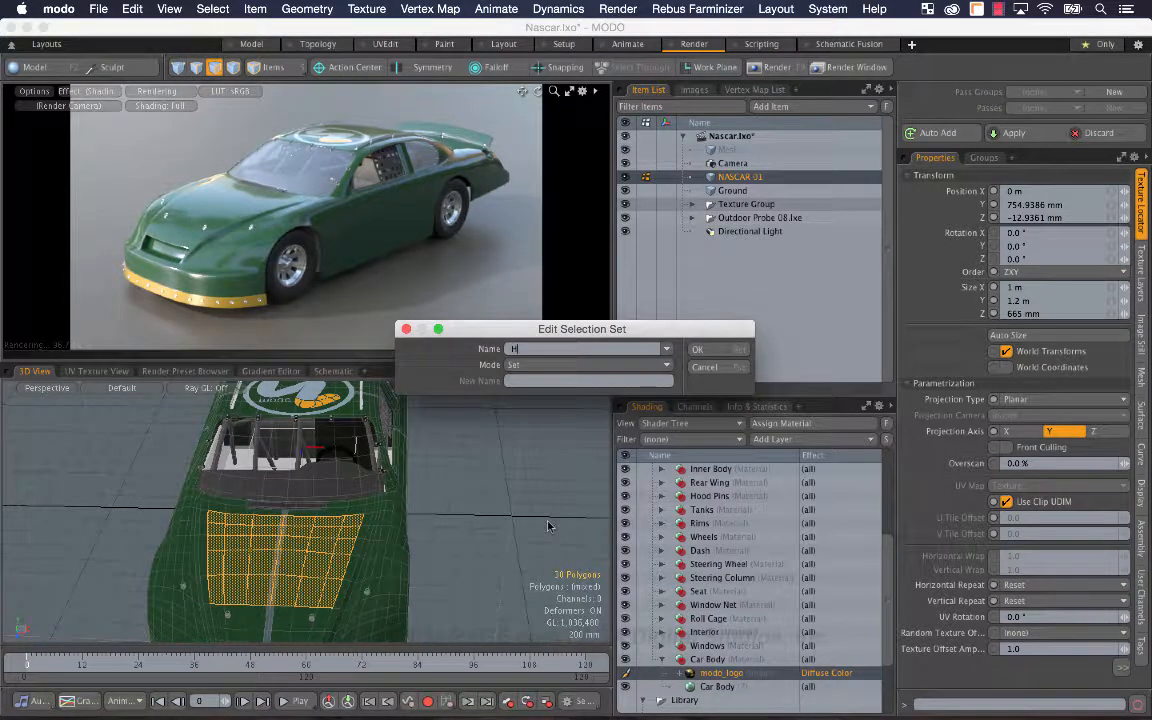
type("Hood")
key("Return")
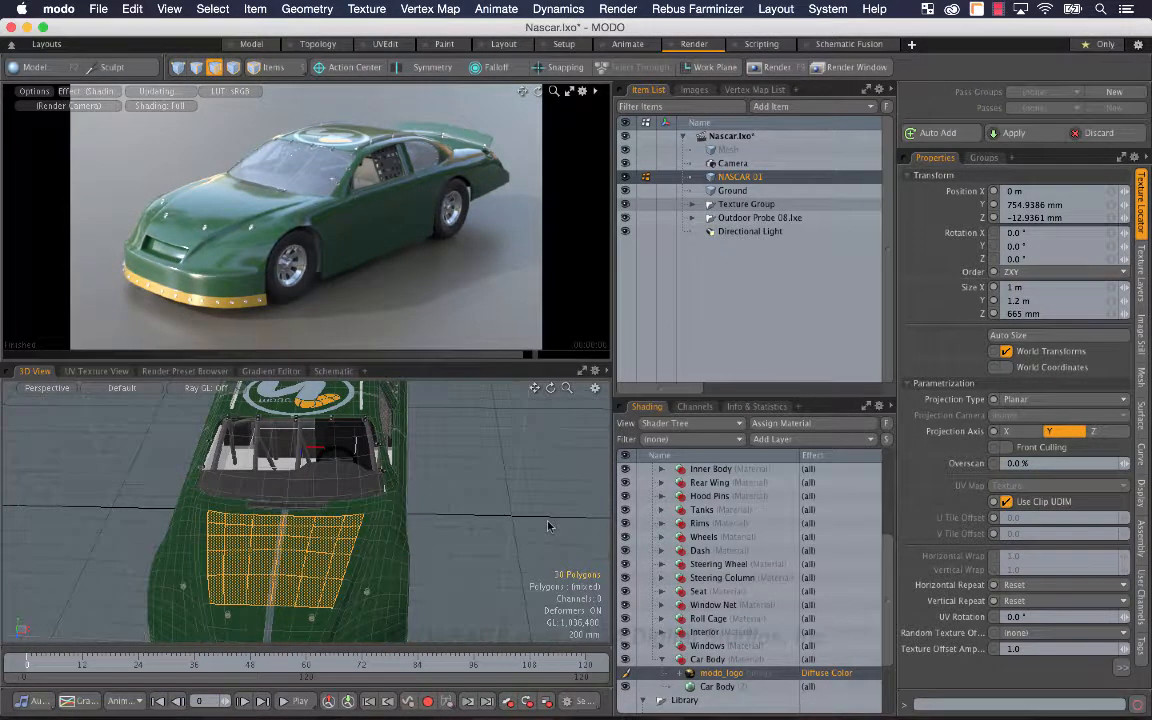
Clear the hood polygon selection and select the Car Body material group in the Shader Tree, giving the tree more room.
left_click(530, 486)
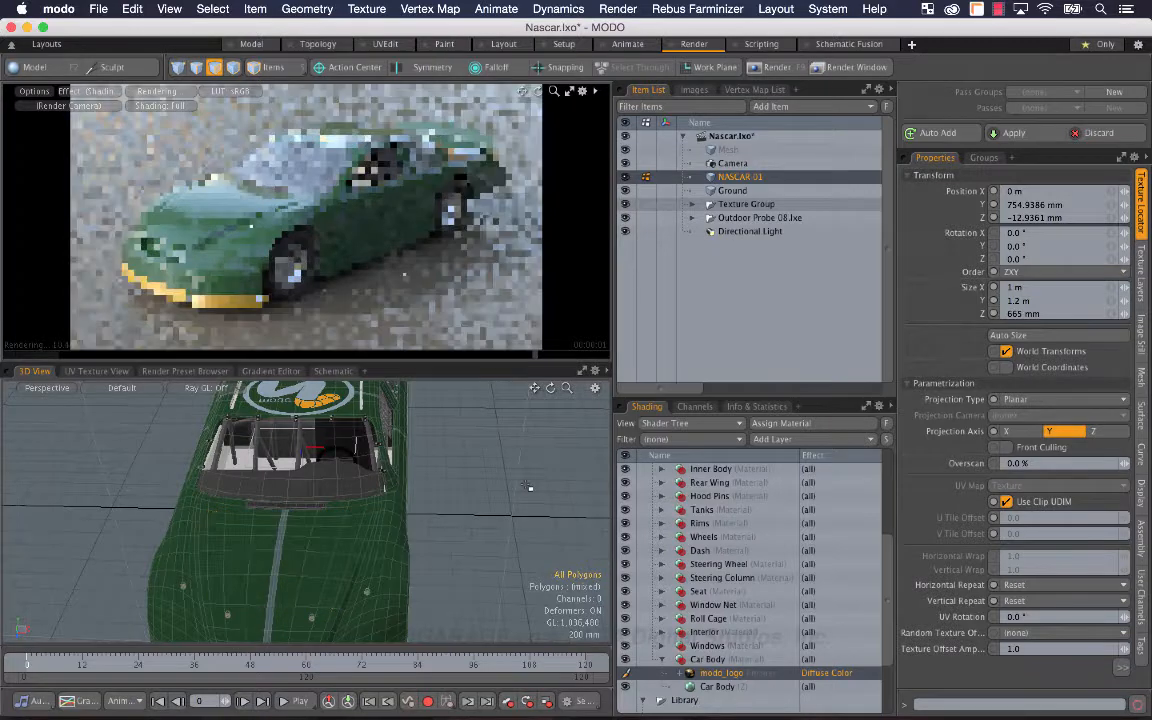
left_click(709, 659)
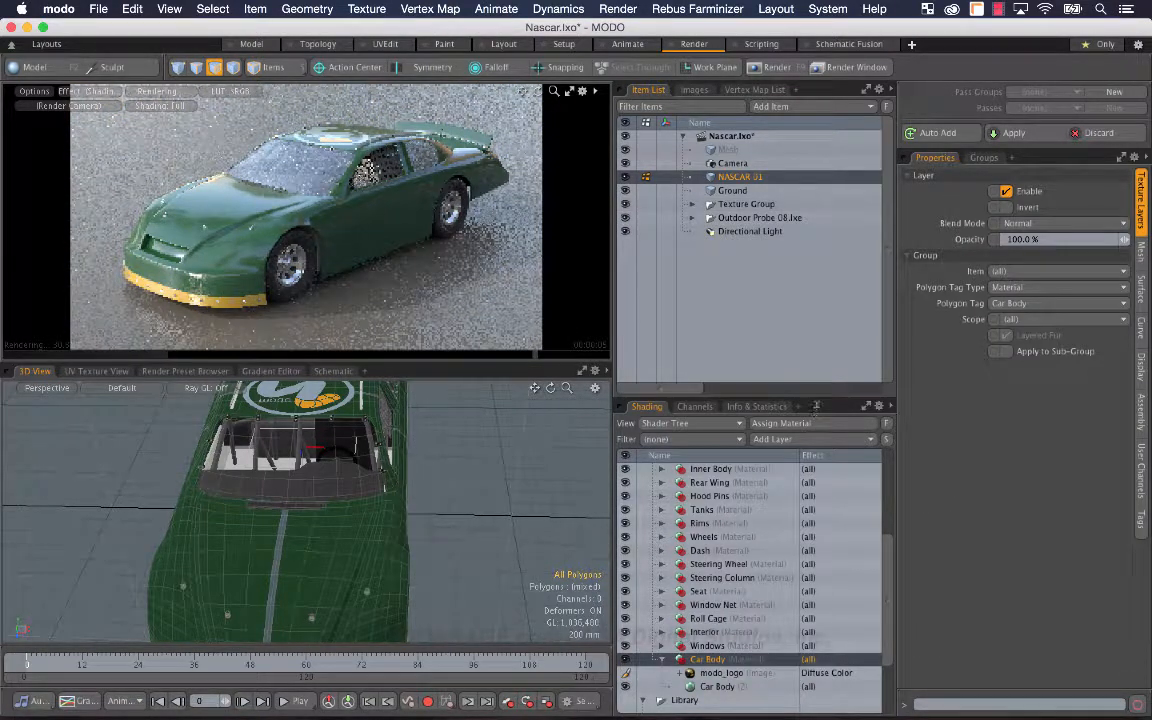
left_click_drag(816, 400, 816, 266)
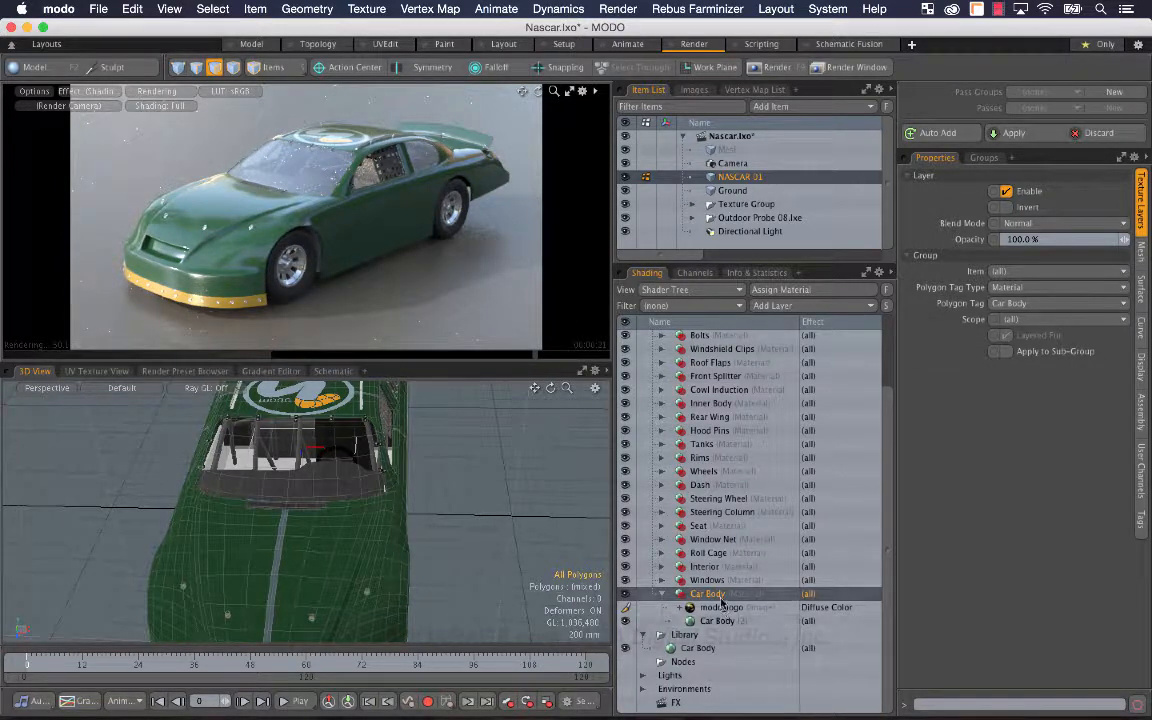
left_click(1016, 273)
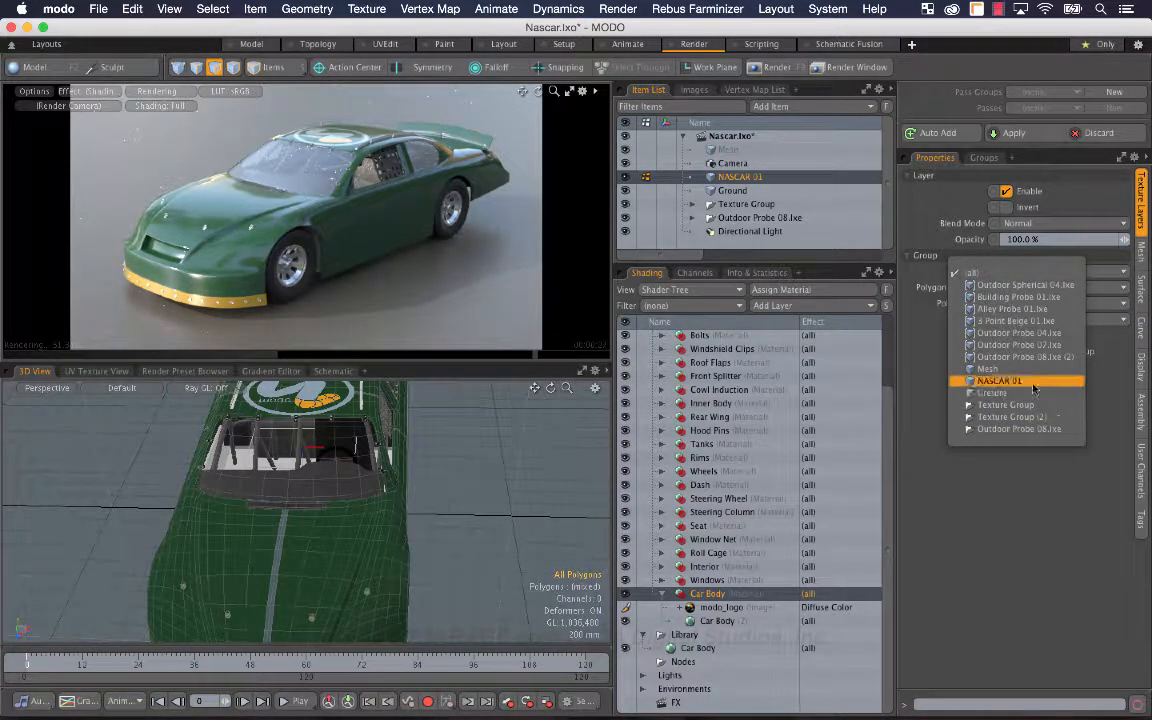
left_click(1064, 180)
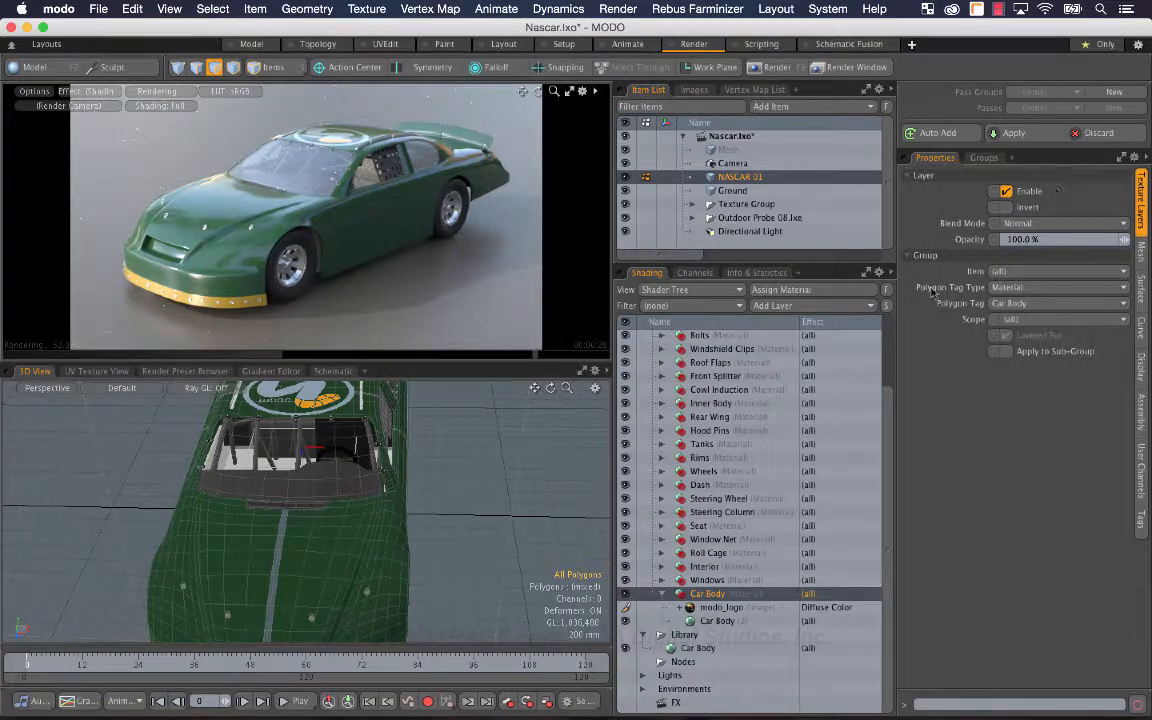
left_click(1056, 288)
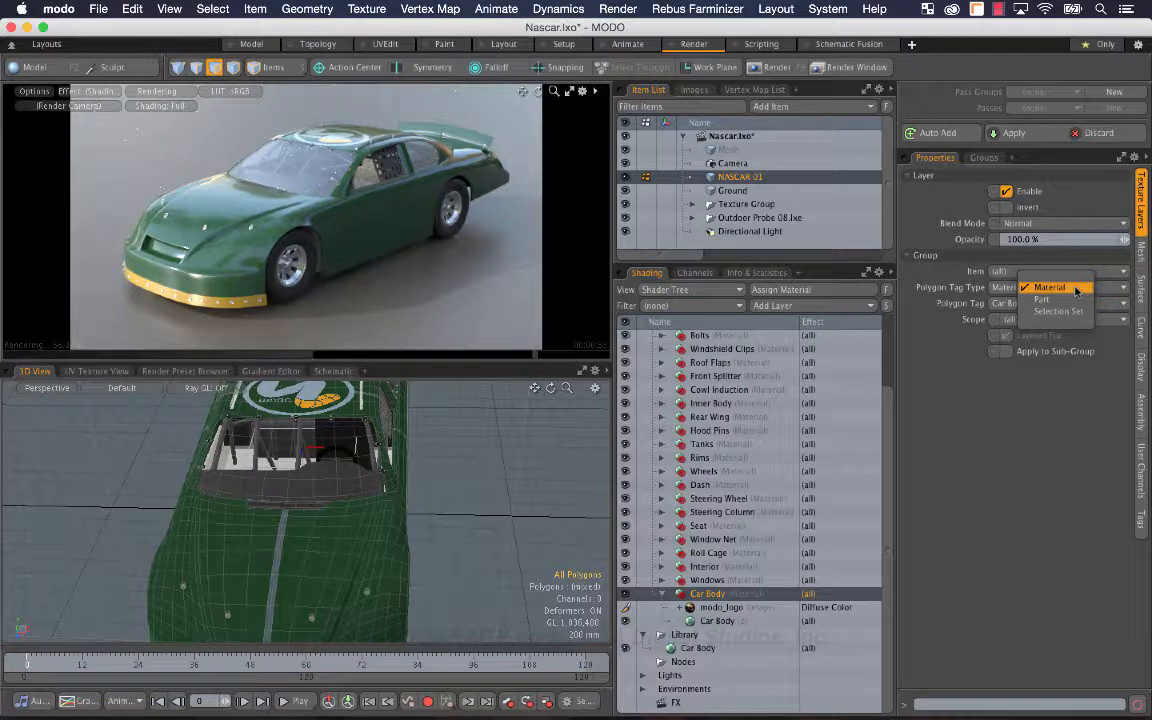
left_click(1076, 290)
left_click(1048, 304)
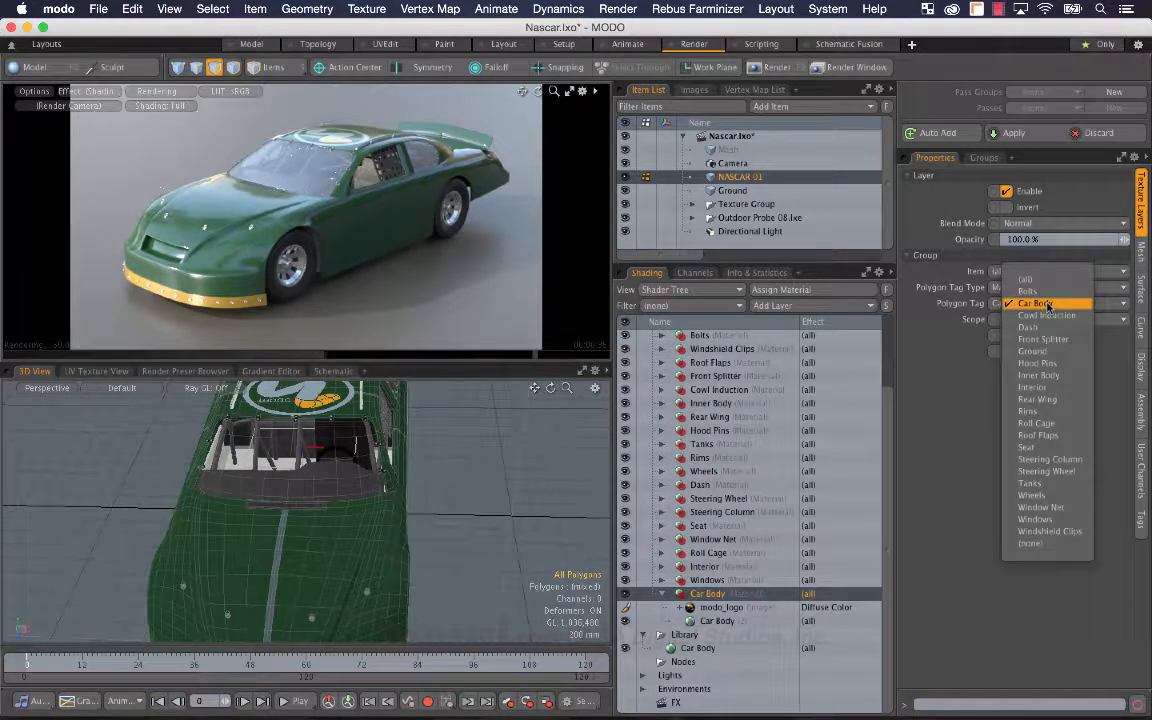
left_click(1055, 305)
Restrict the Car Body group to the hood by setting its polygon tag type to Selection Set and its polygon tag to Hood.
left_click(1056, 288)
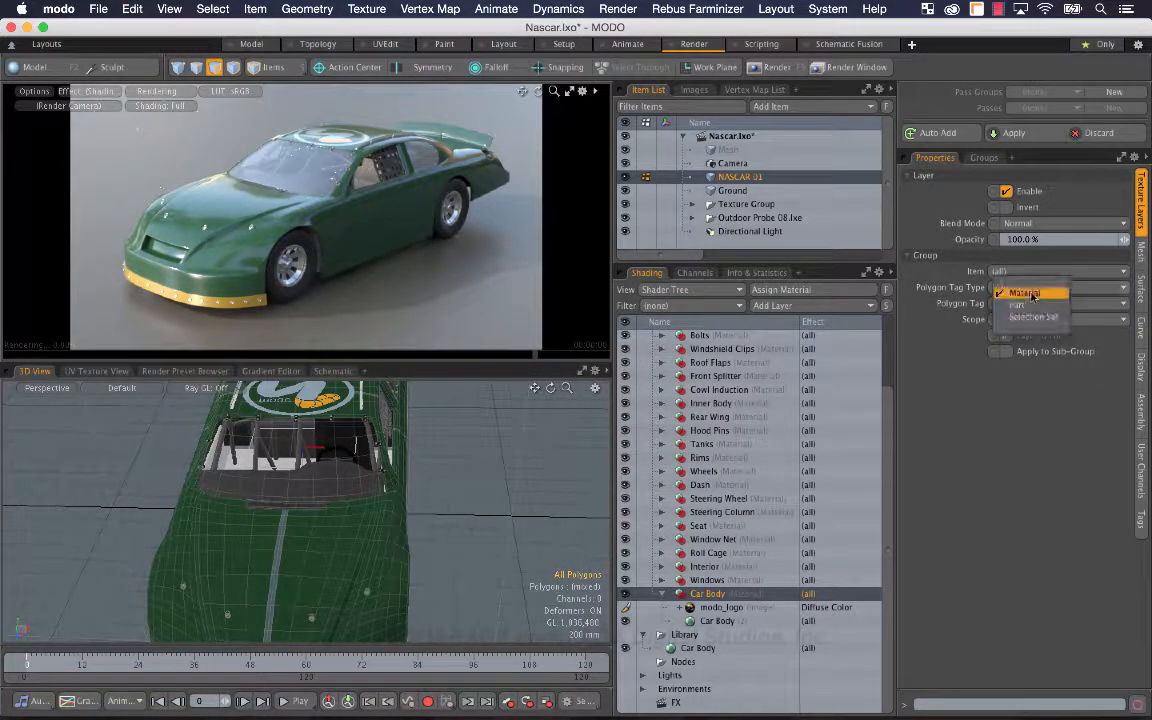
left_click(1045, 315)
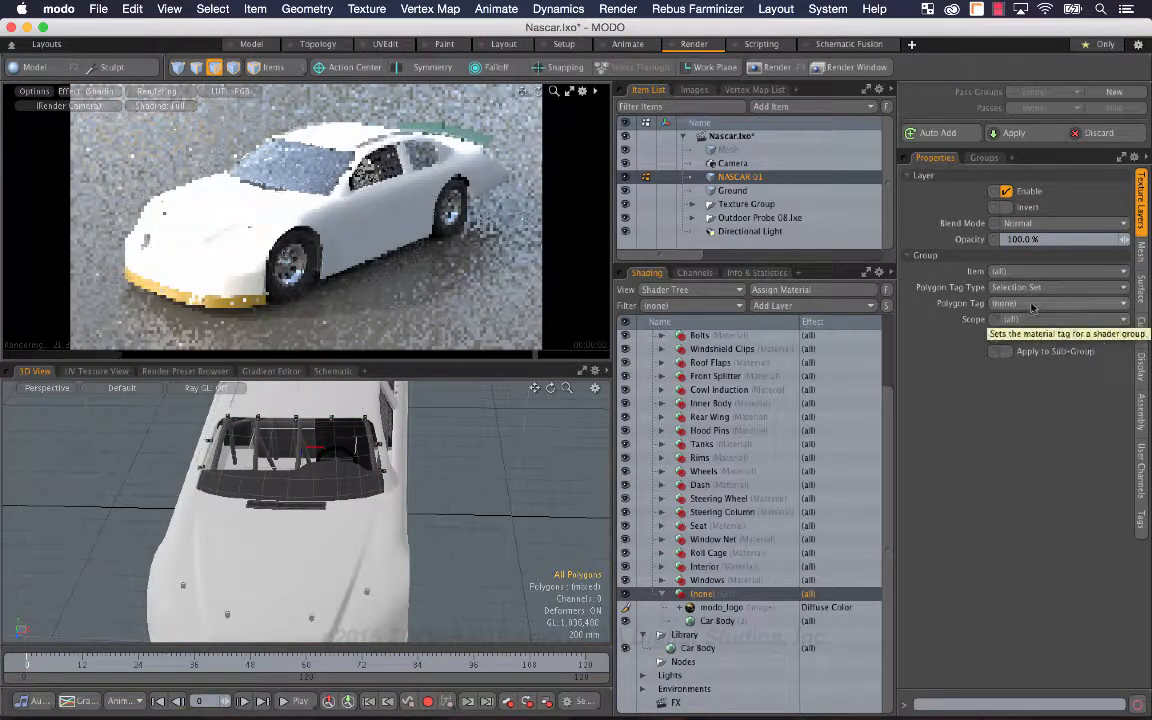
left_click(1060, 303)
left_click(1032, 328)
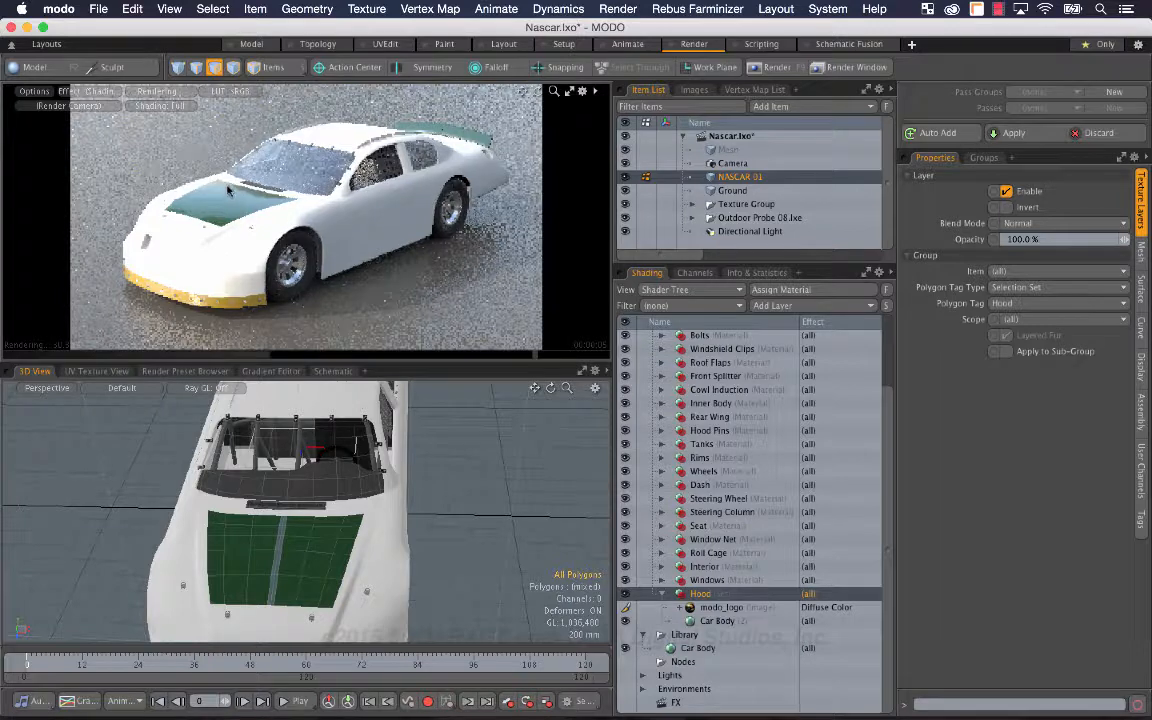
Auto-size the modo_logo texture locator to the hood polygons and scale it proportionally to a size X of 1 m.
left_click(721, 607)
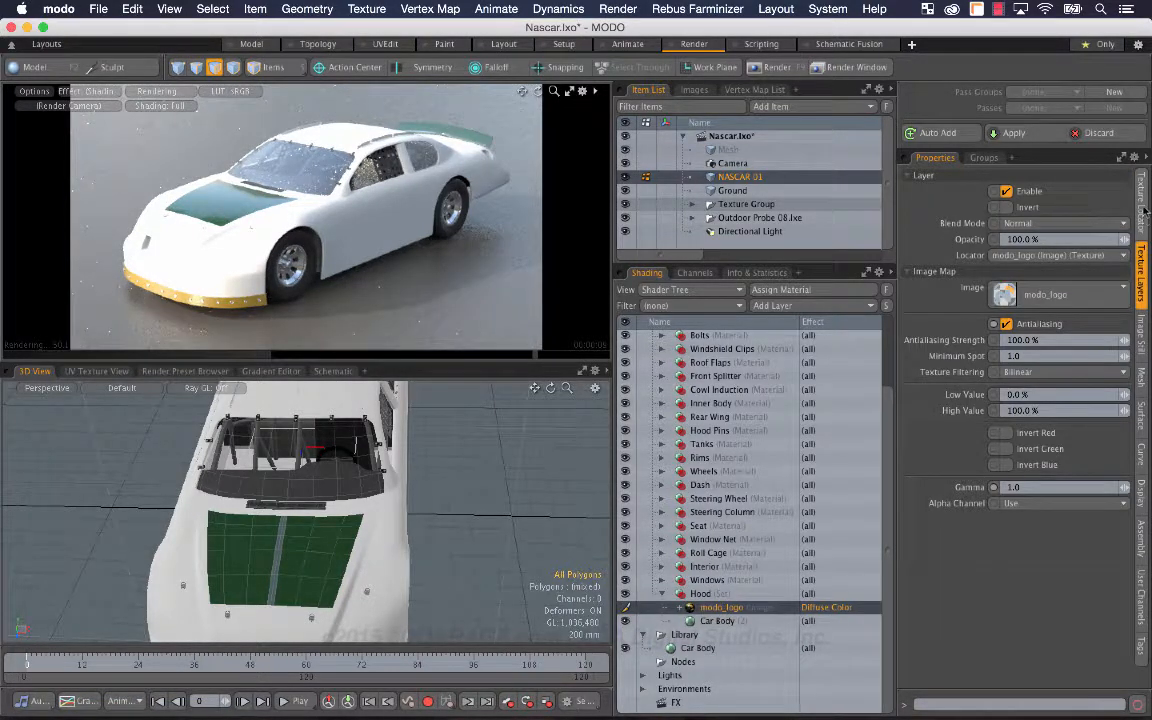
left_click(1142, 205)
left_click(1047, 338)
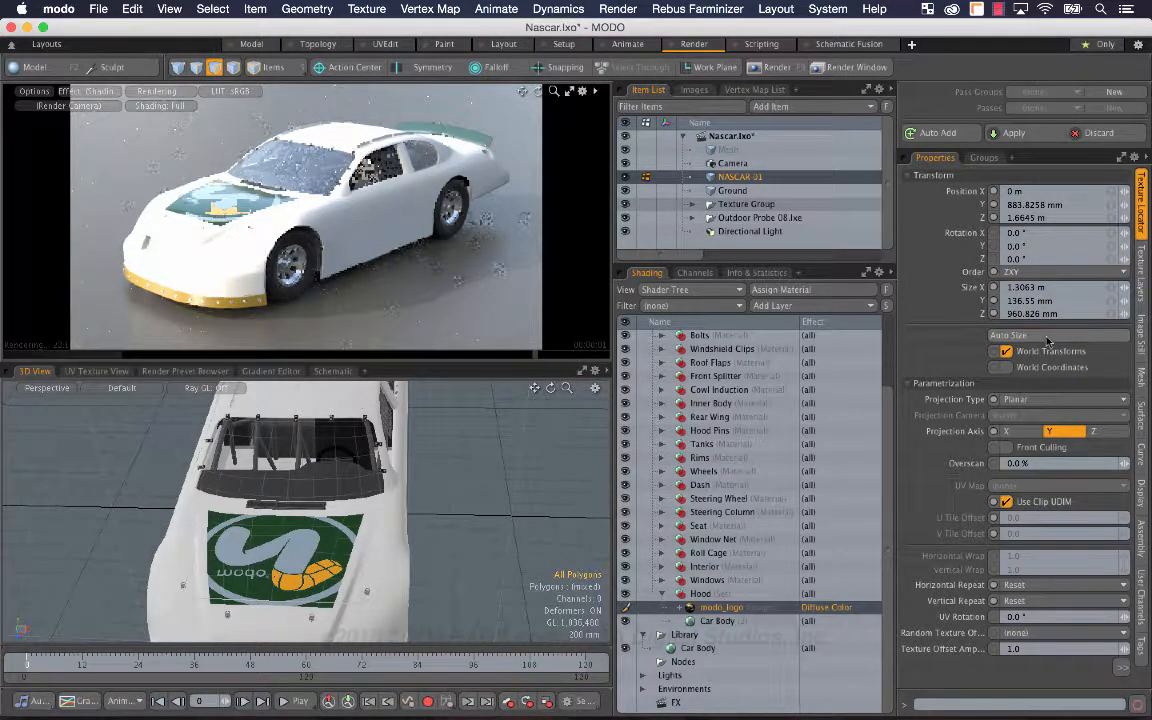
left_click(1116, 290)
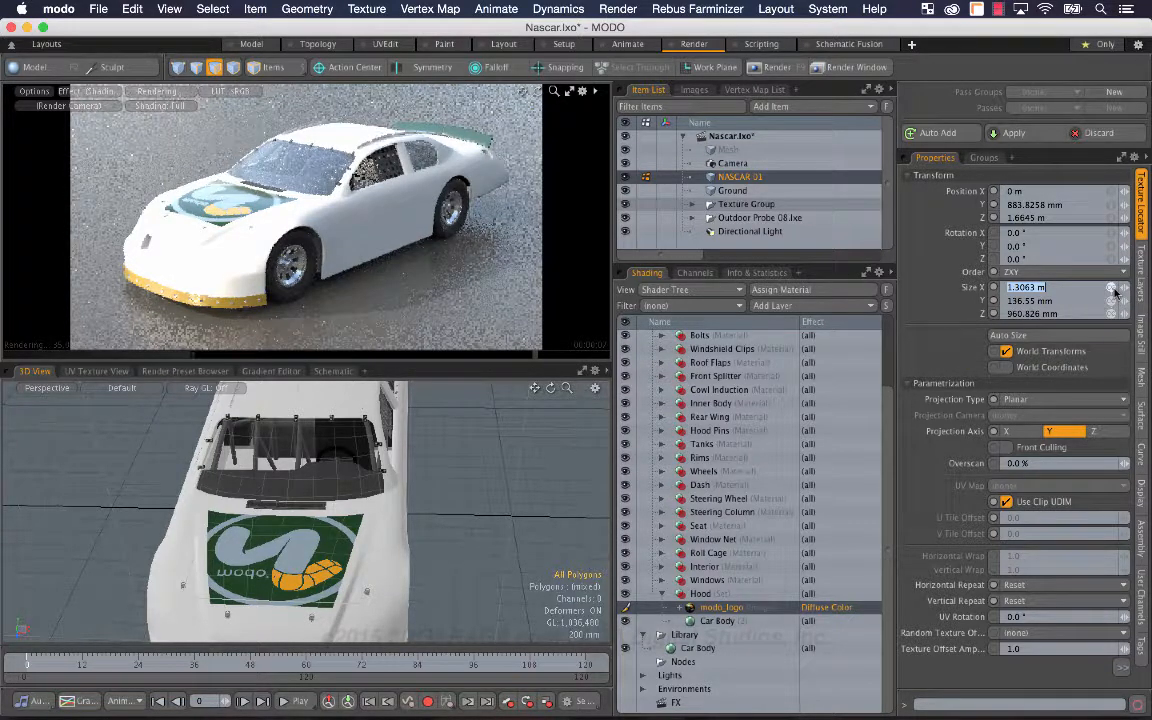
type("1")
key("Return")
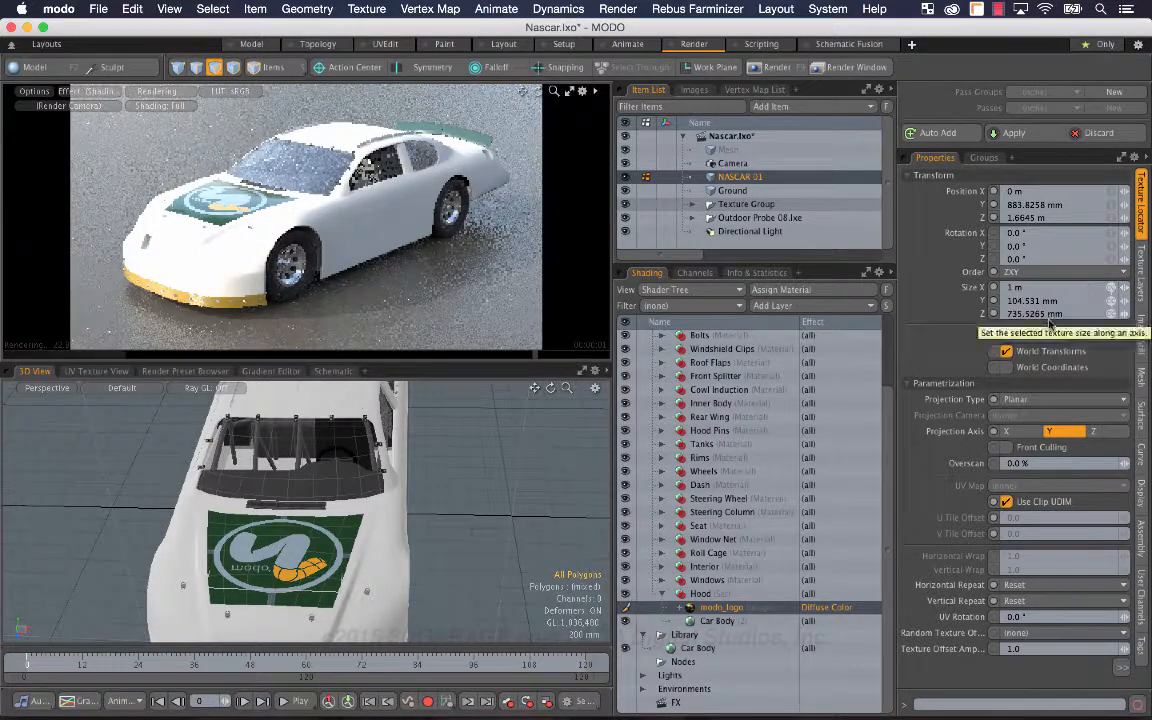
Turn the hood logo around with a size Z of -735.5265 mm, independently set size X to 1 m, and save the scene.
left_click(1007, 313)
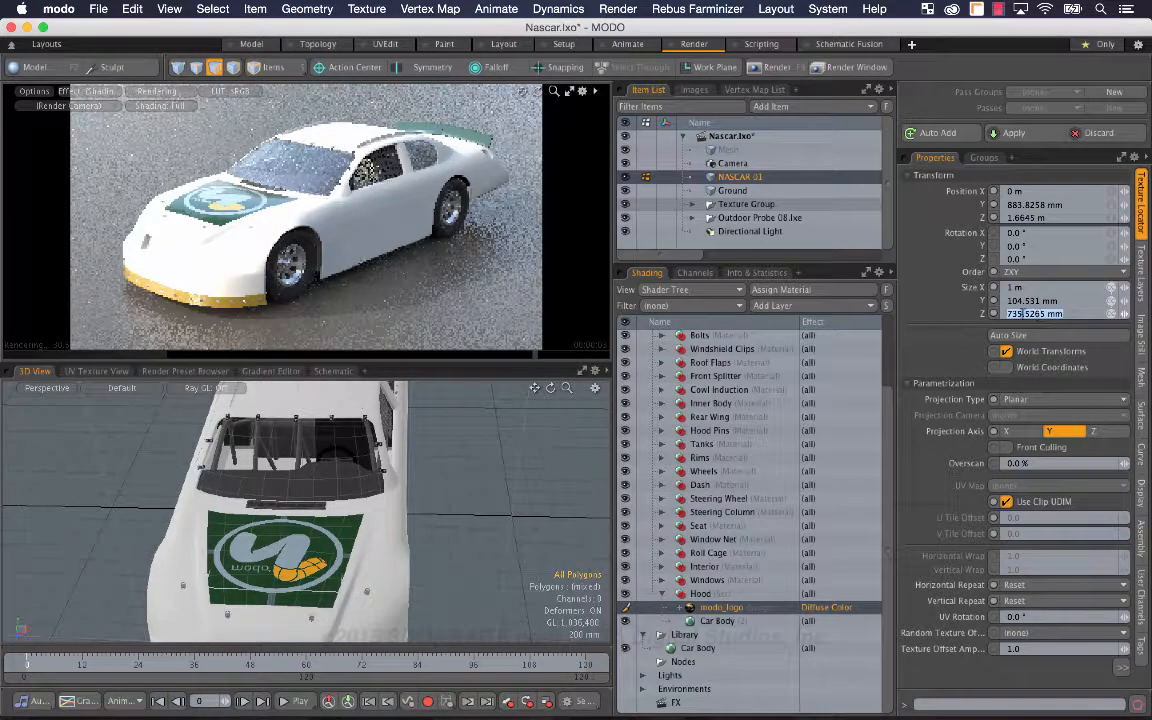
key("Escape")
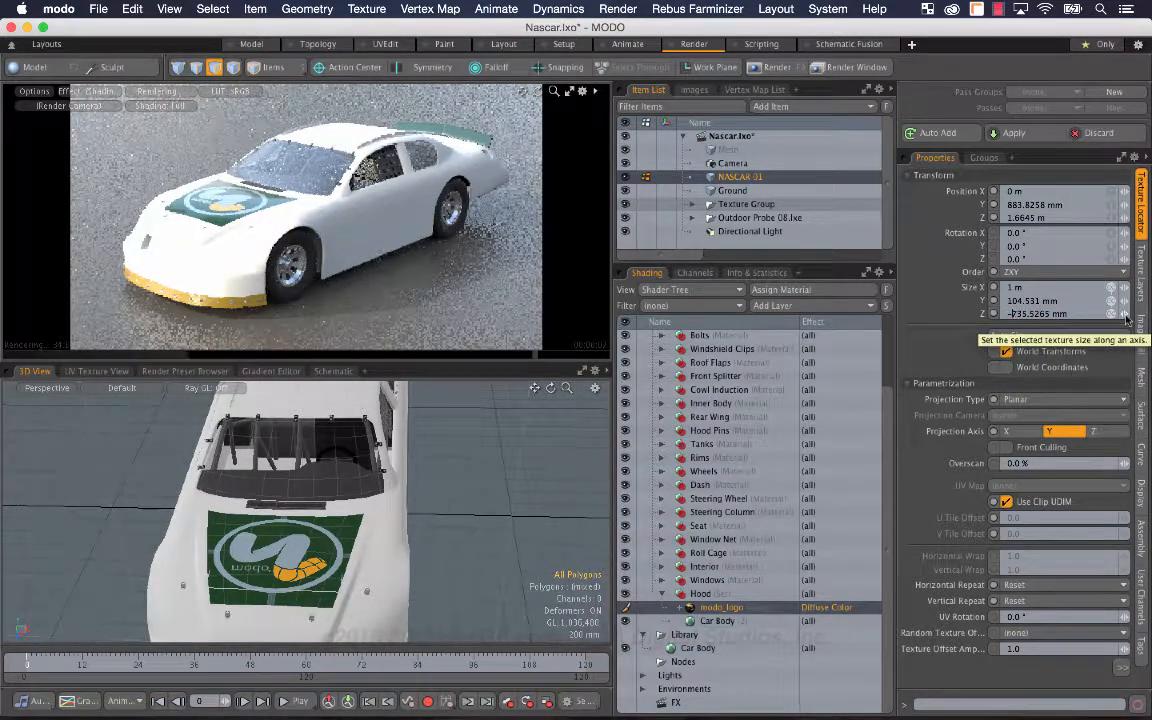
key("Return")
left_click(1111, 314)
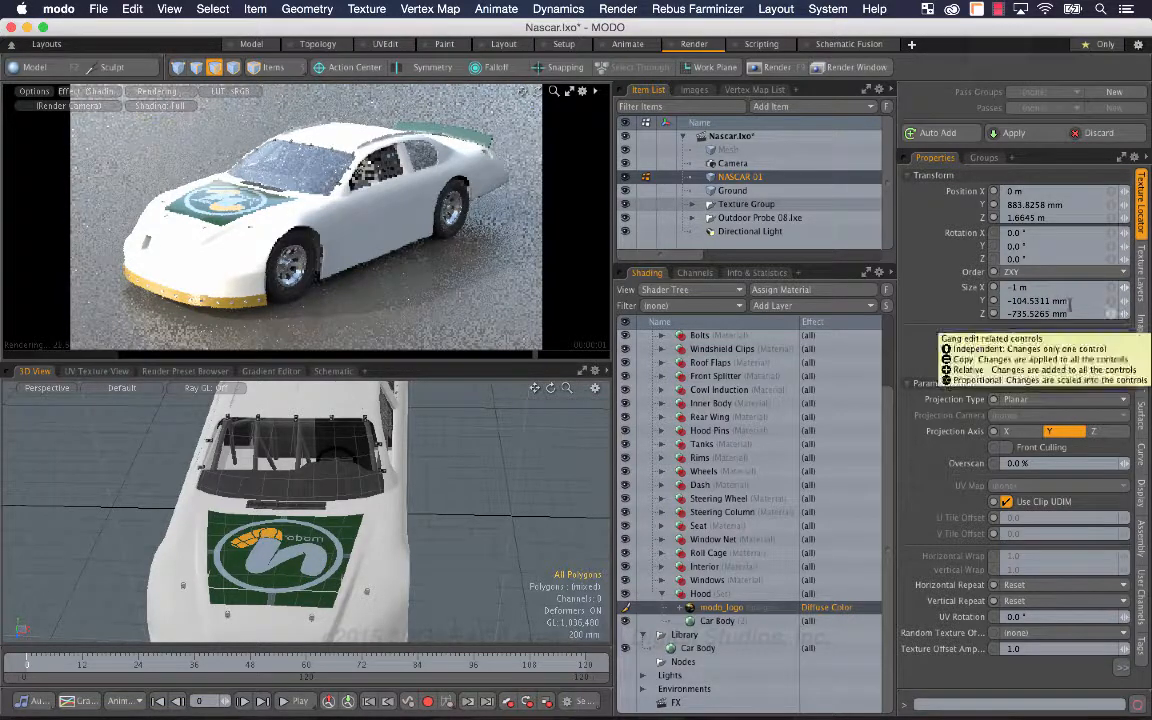
left_click(1013, 287)
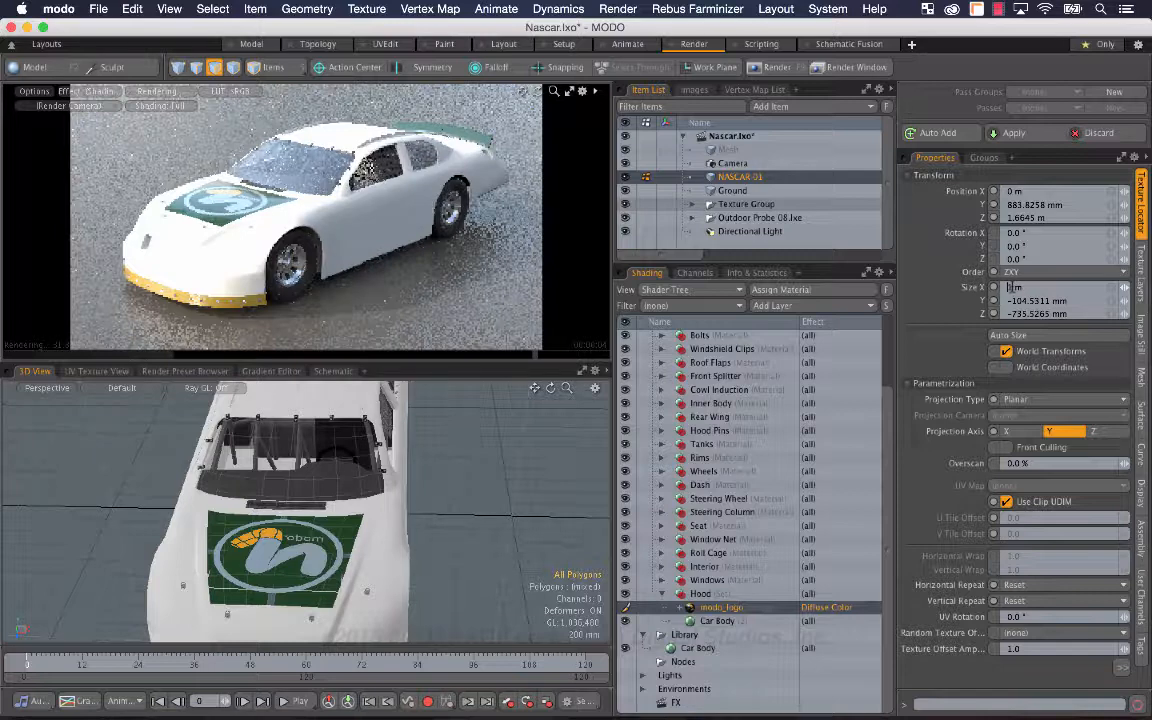
type("1")
key("Return")
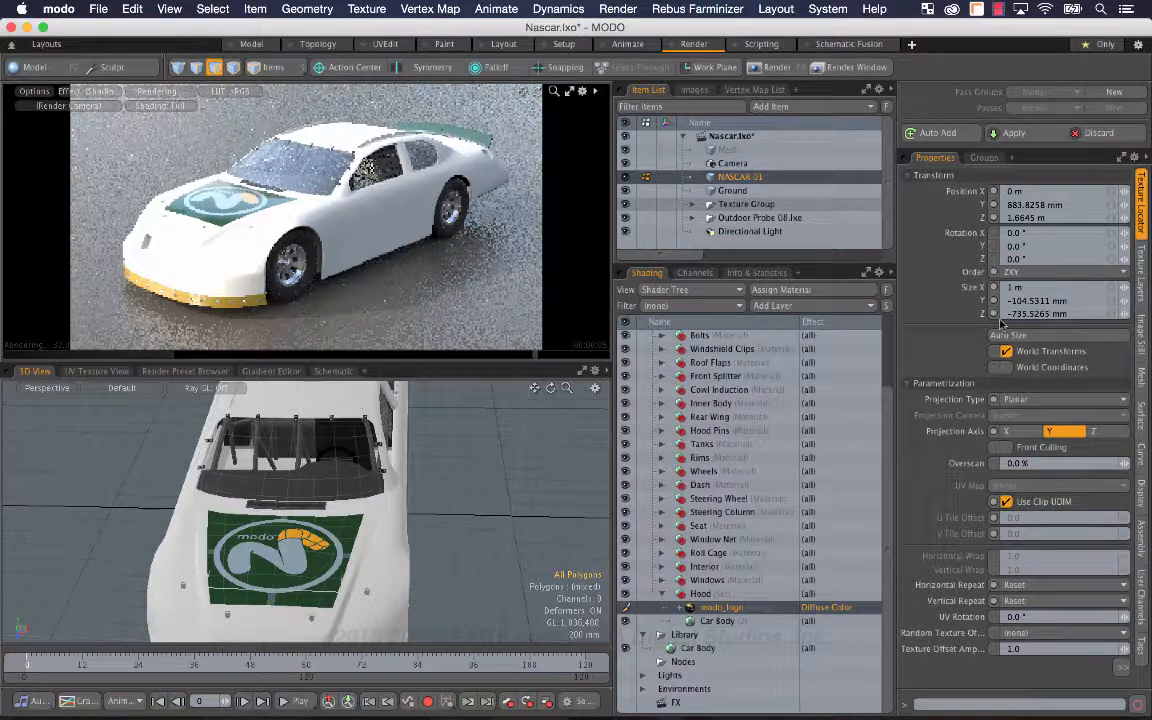
key("super+s")
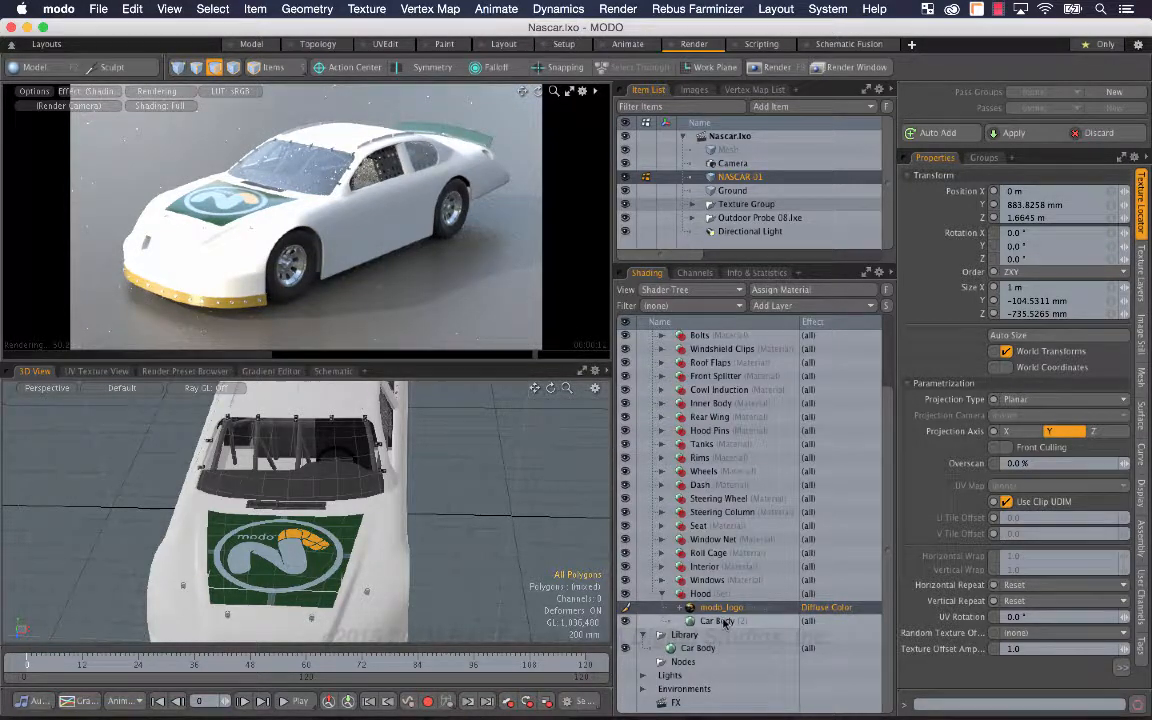
Duplicate the Hood group in the Shader Tree and rename the copy CarBody.
left_click(726, 622)
left_click(702, 596)
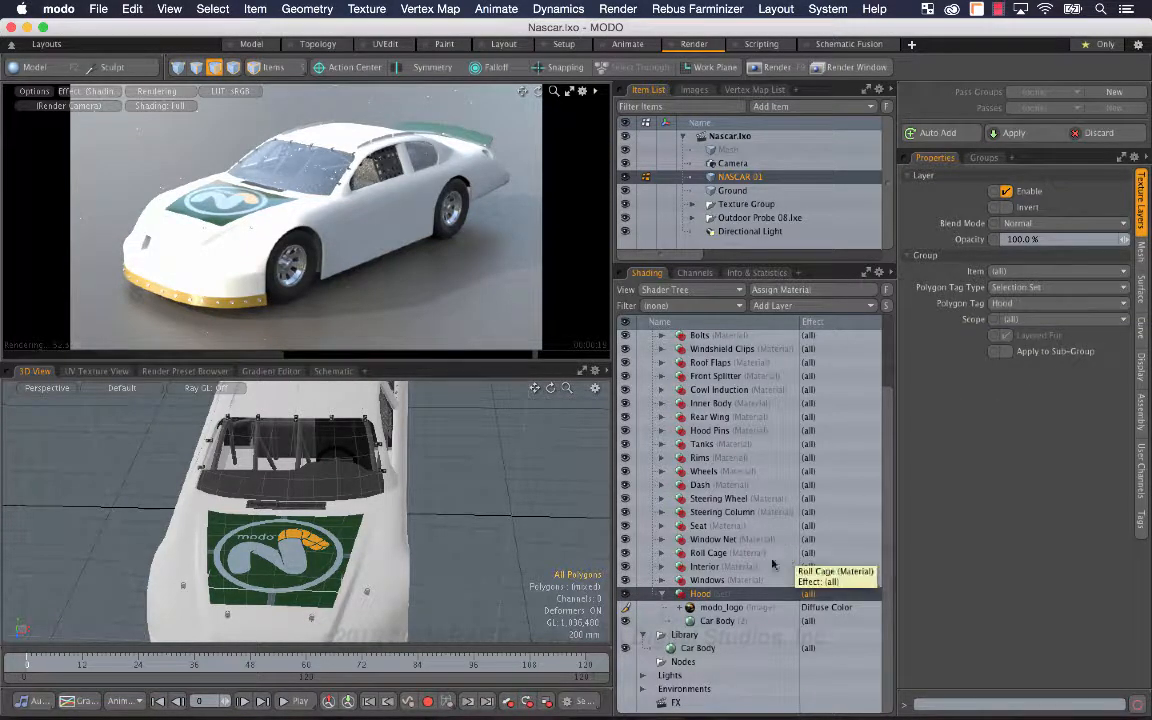
right_click(693, 595)
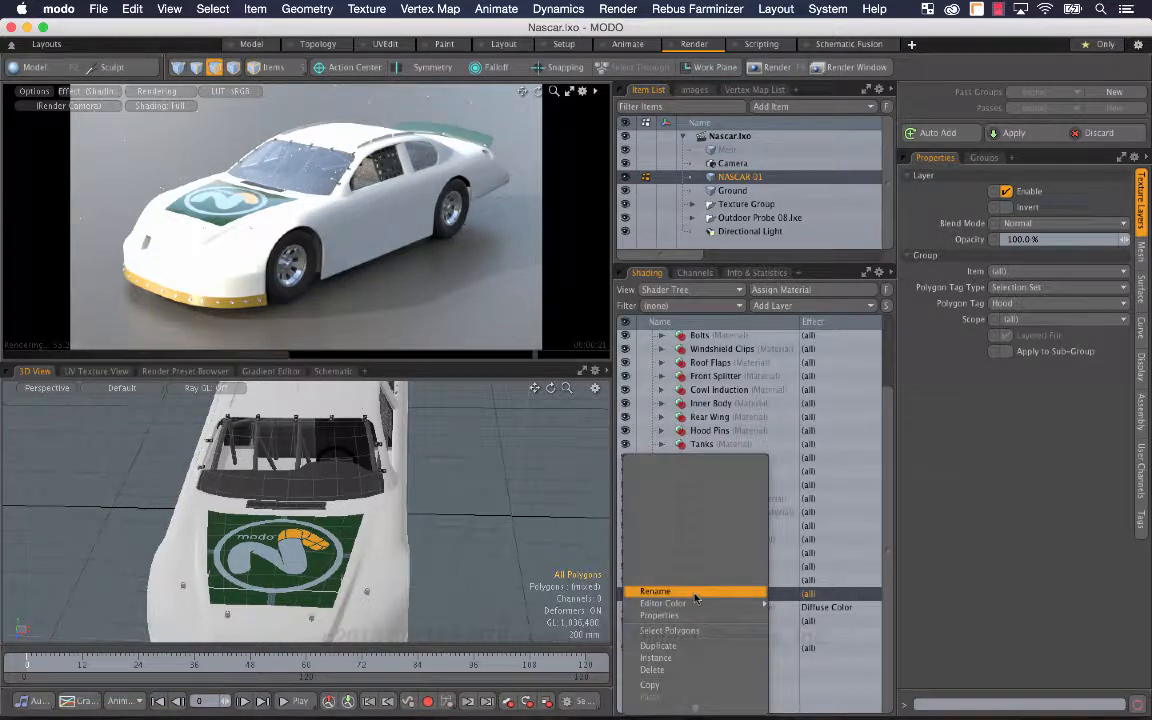
left_click(687, 645)
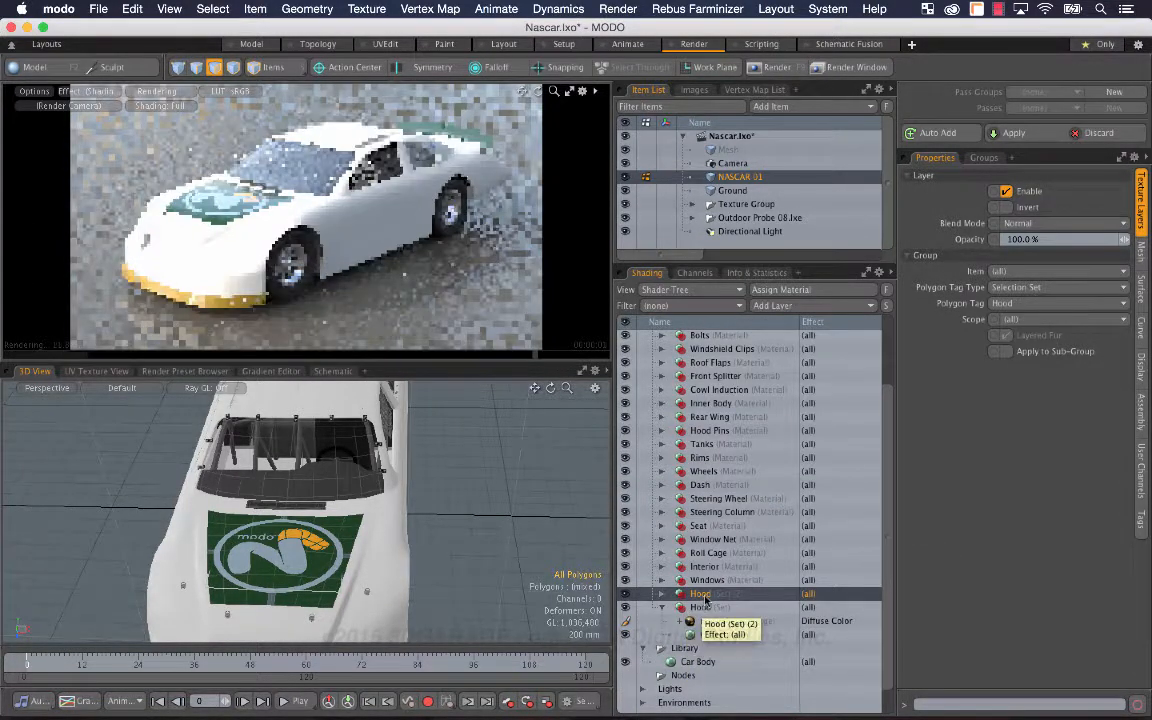
double_click(700, 594)
type("CarBo")
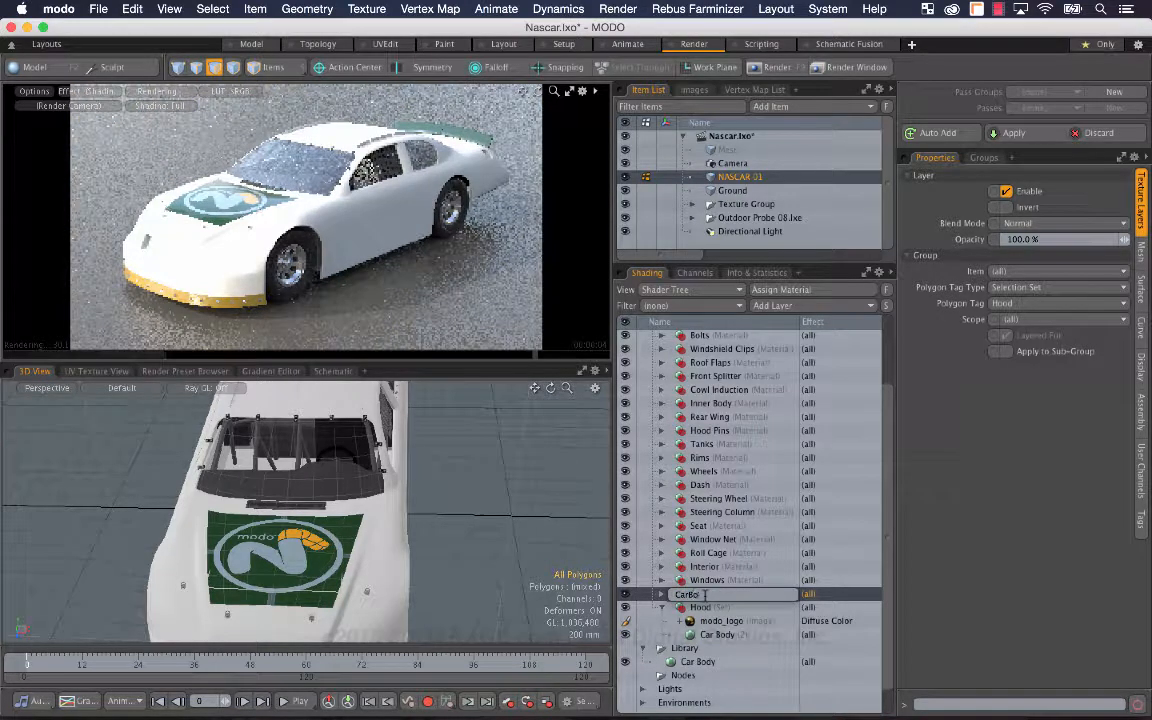
type("dy")
Nest the Hood group inside CarBody and set CarBody's polygon tag type to Material with the Car Body tag.
left_click(705, 607)
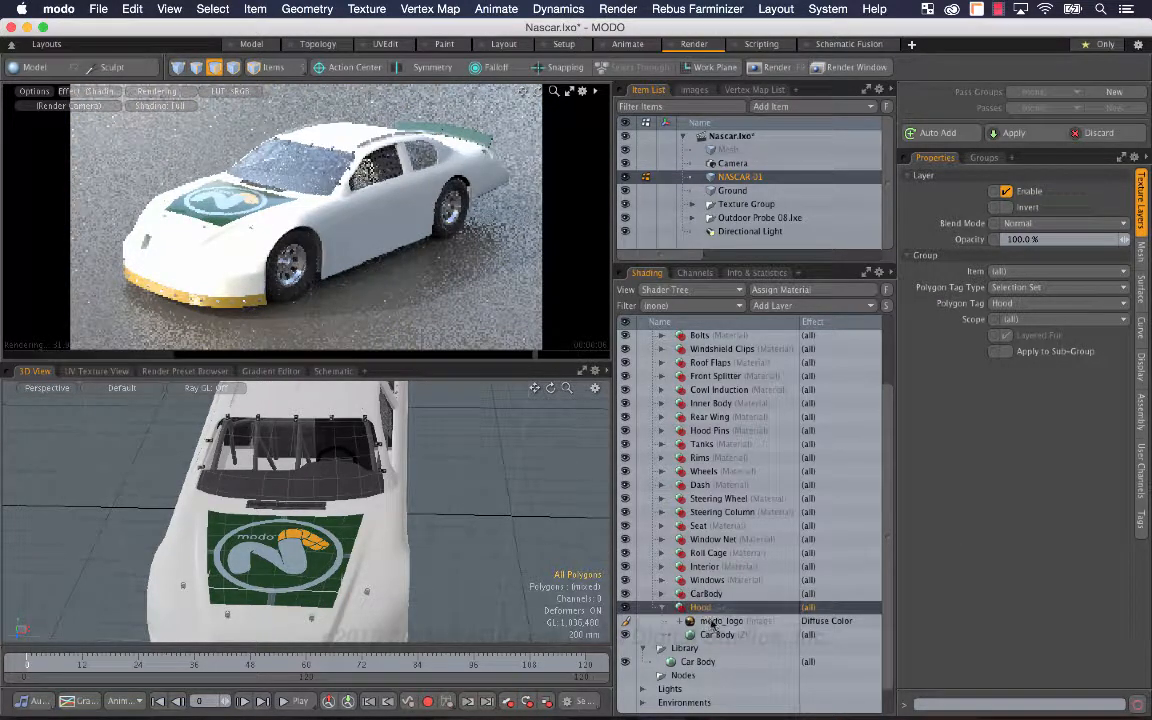
left_click_drag(712, 621, 716, 598)
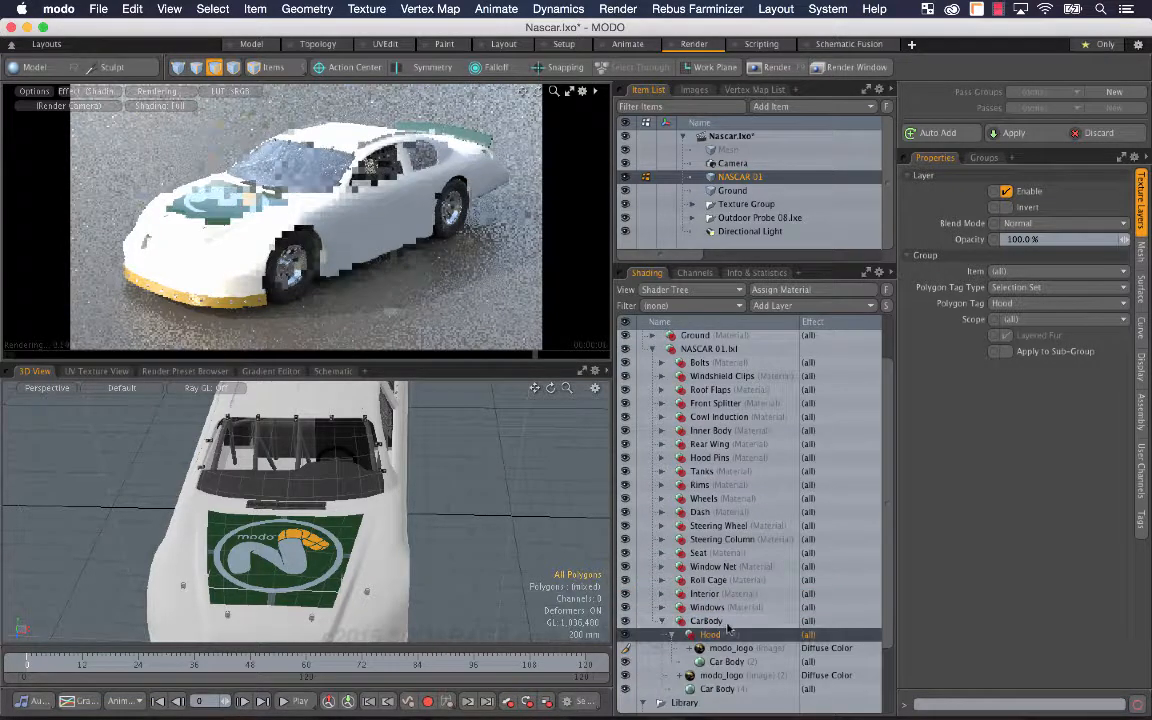
left_click(729, 624)
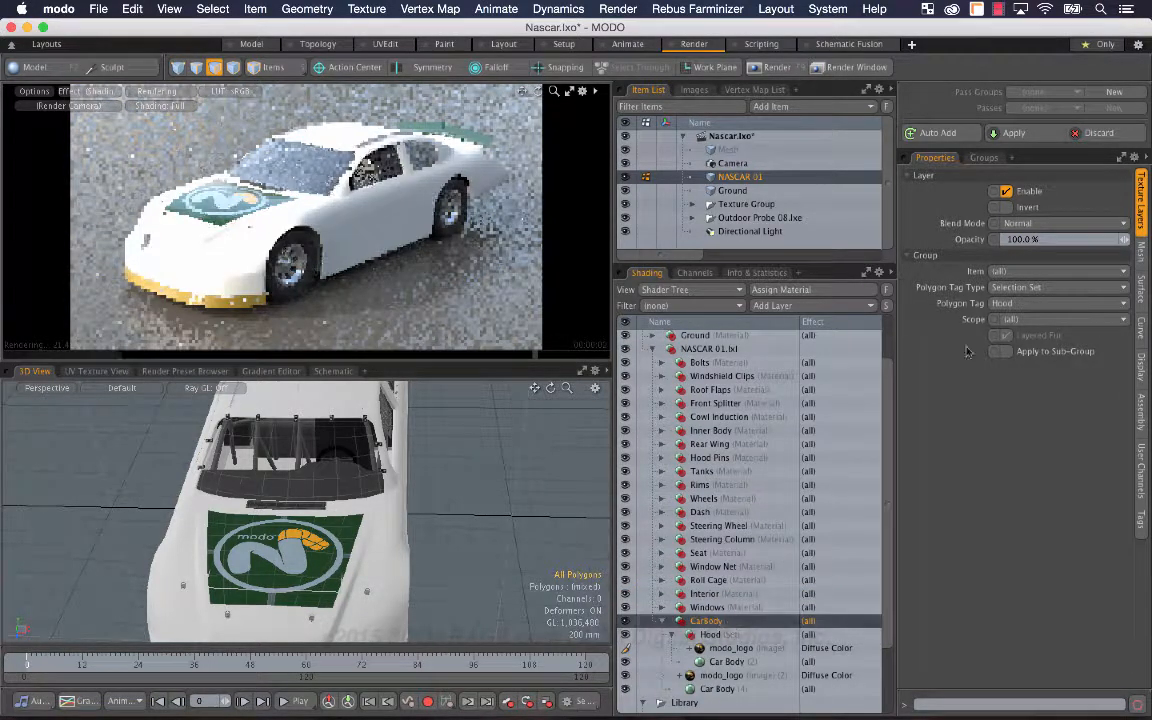
left_click(1045, 287)
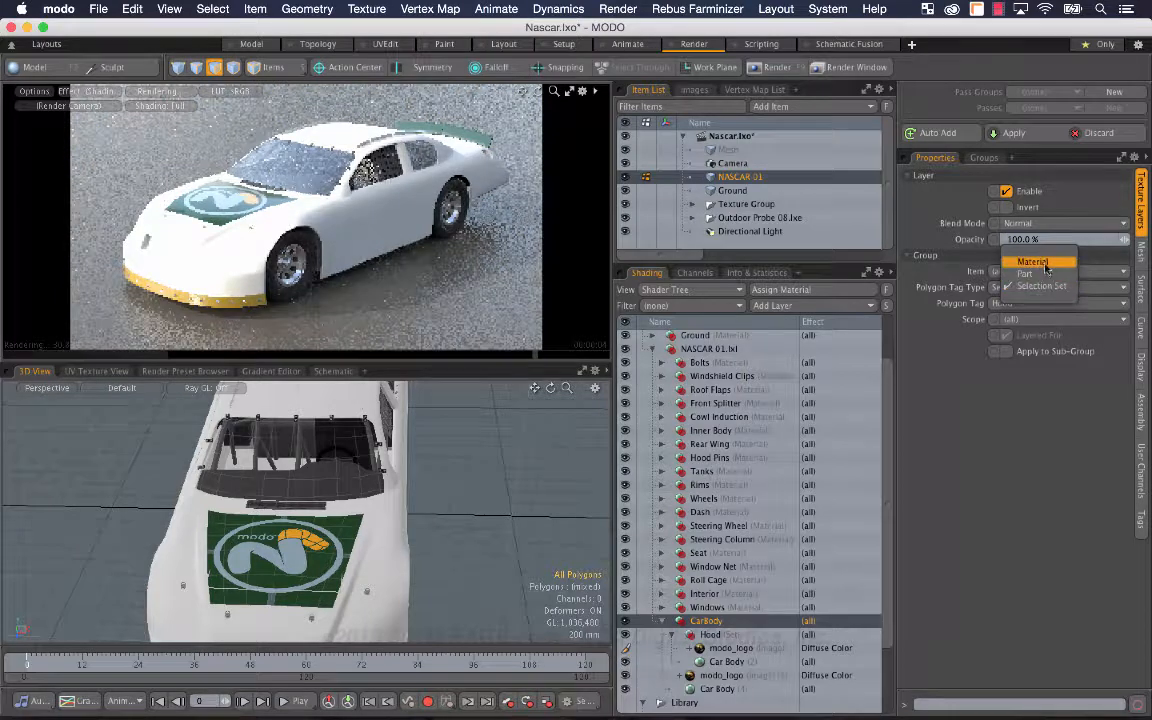
left_click(1044, 263)
left_click(1023, 304)
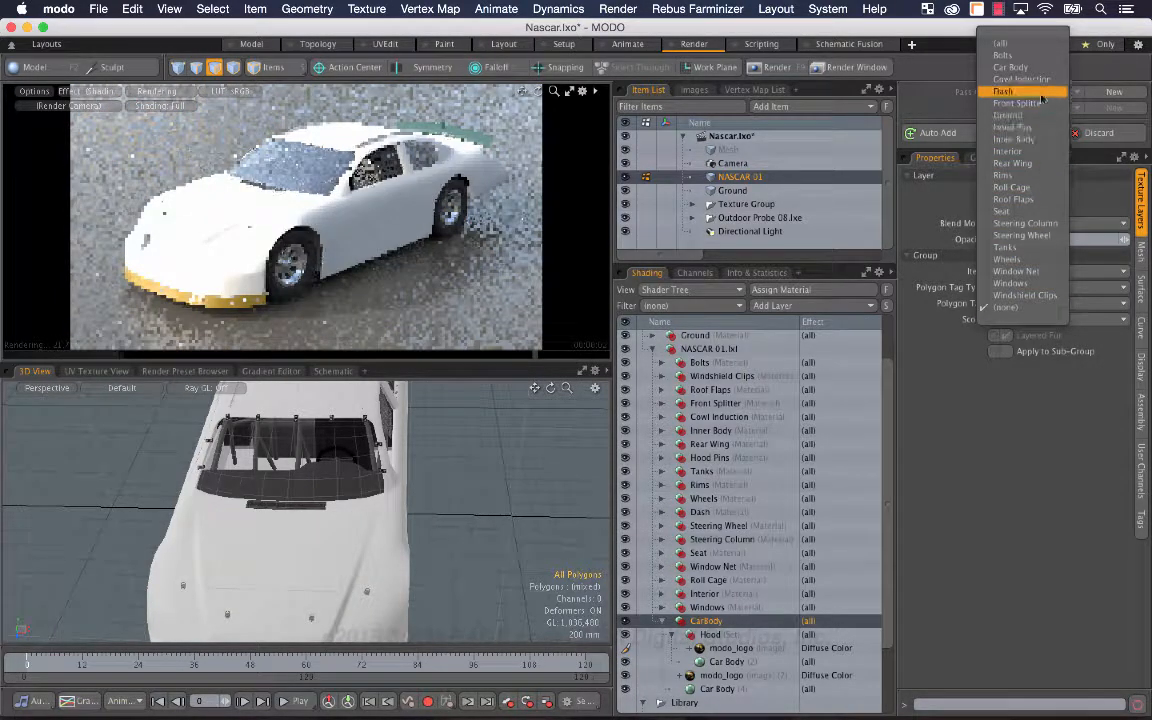
left_click(1012, 67)
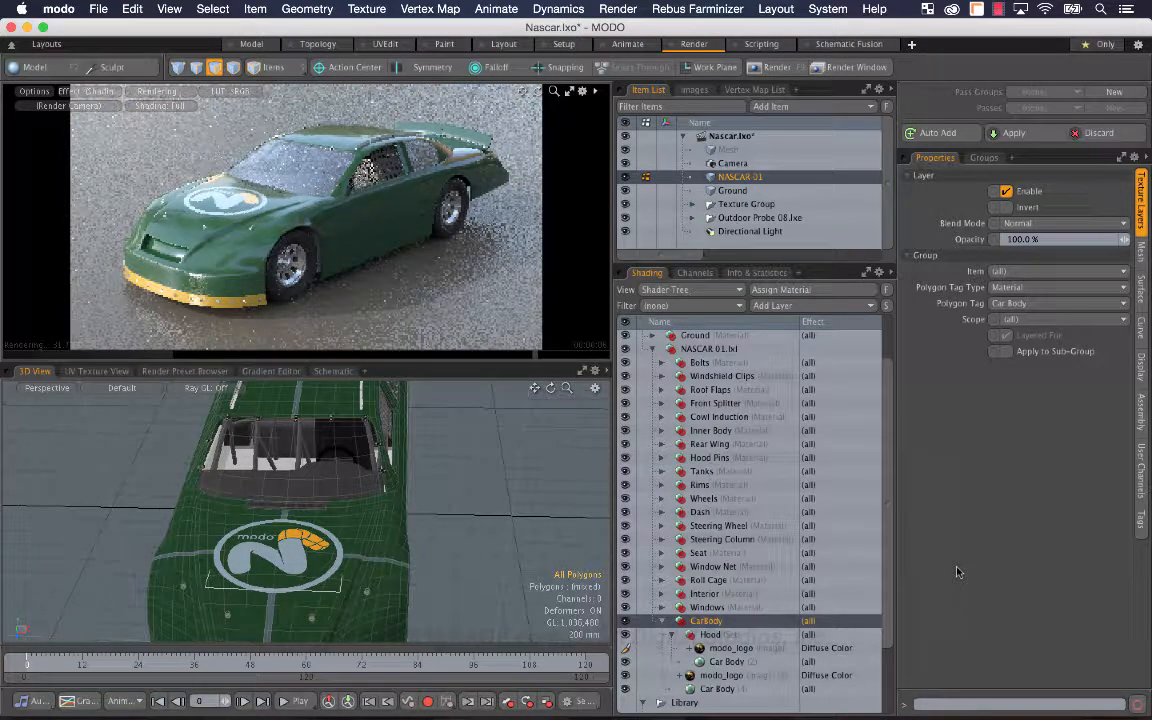
Delete the duplicate modo_logo image layer directly under the CarBody group and save the scene.
left_click(752, 676)
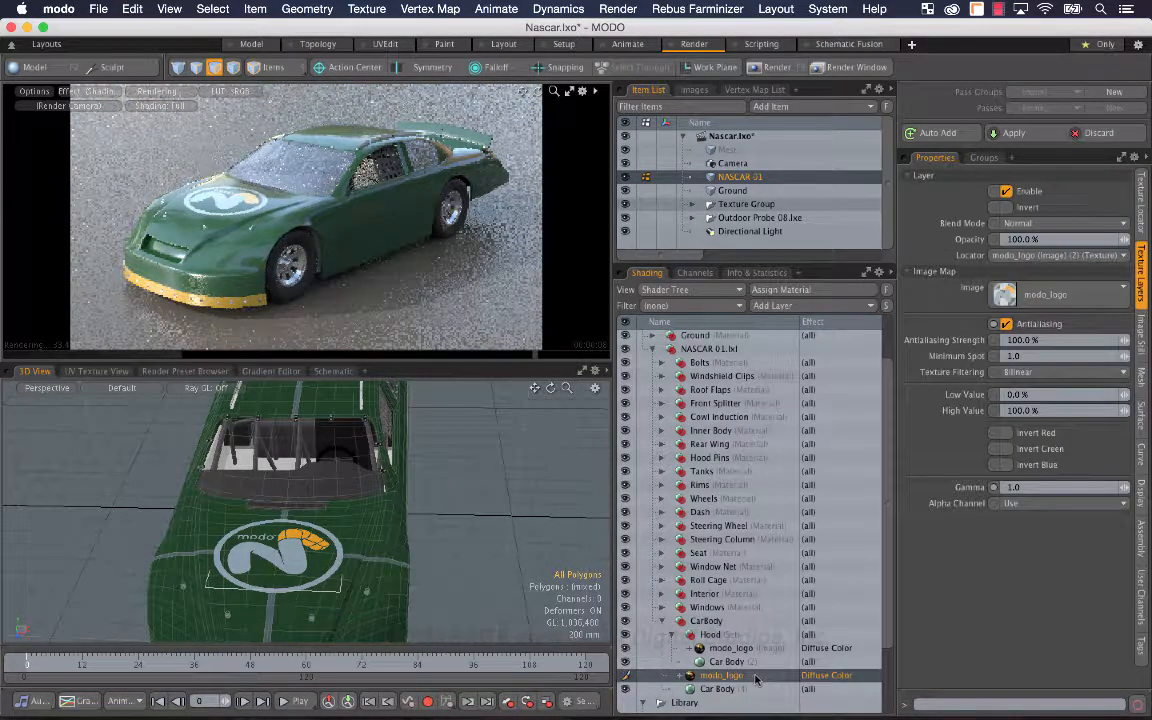
right_click(755, 679)
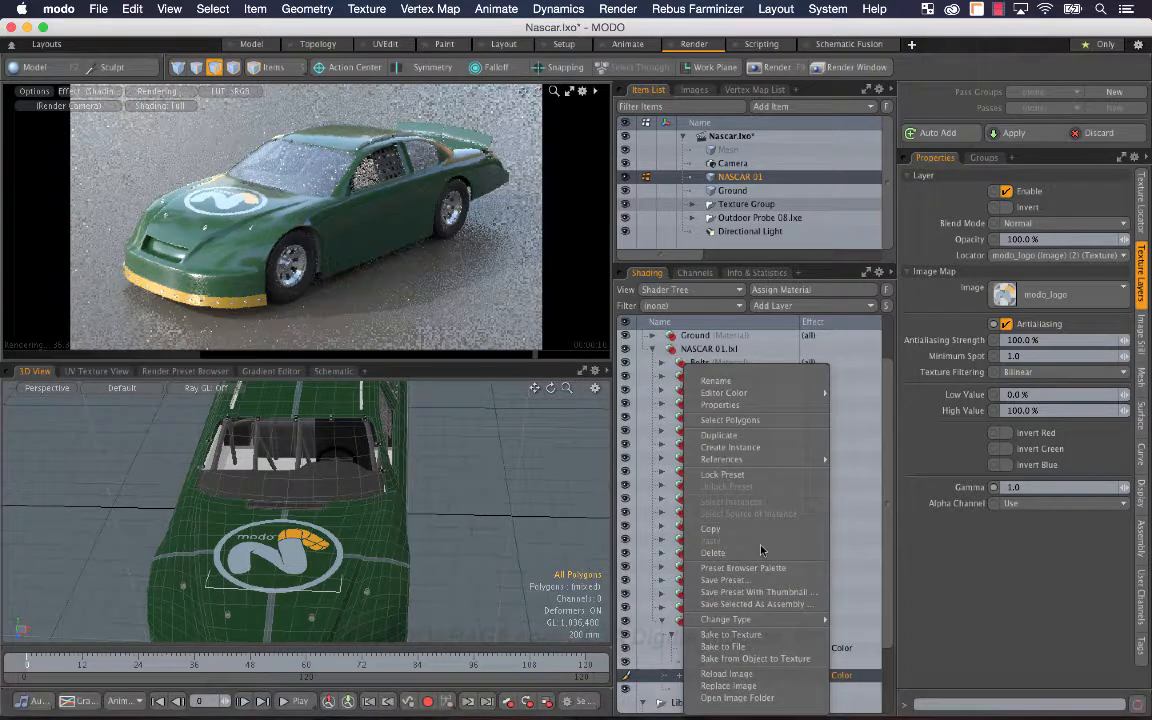
left_click(760, 549)
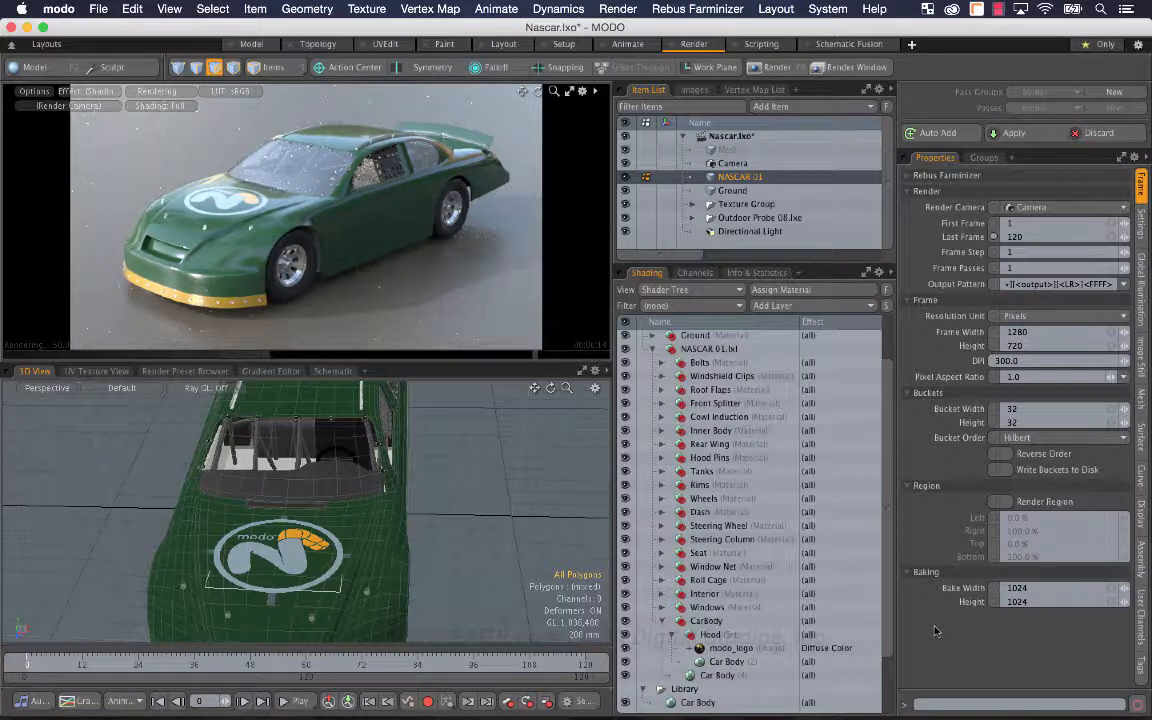
key("super+s")
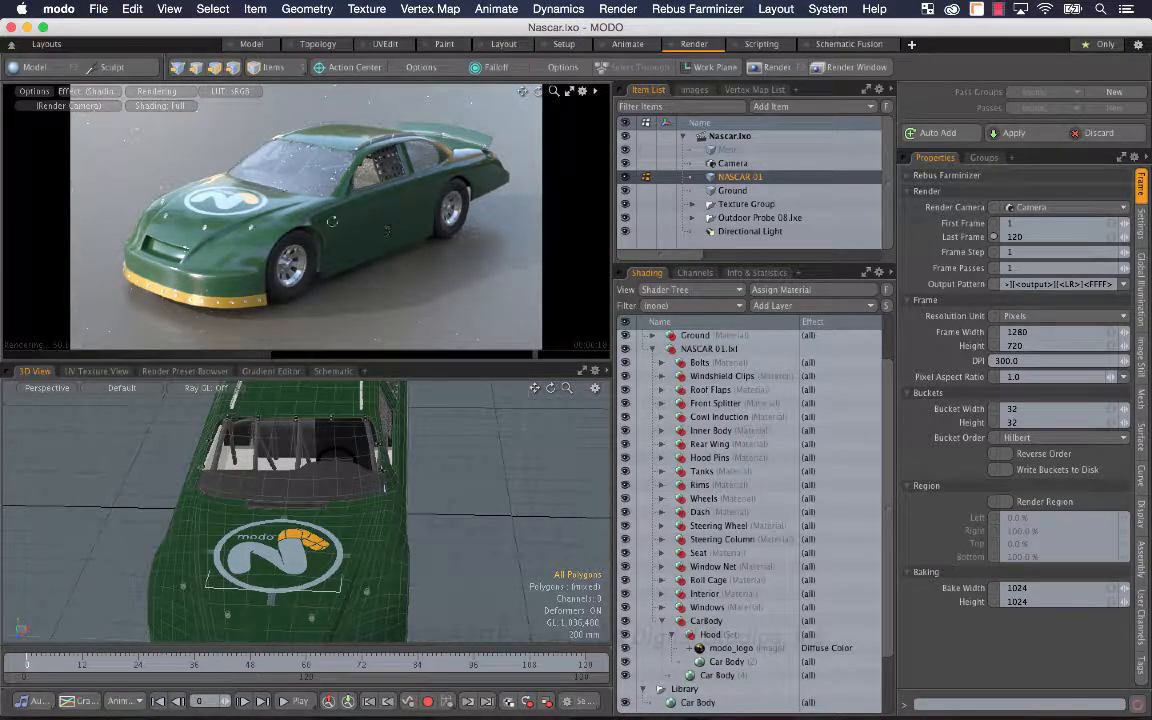
left_click_drag(340, 223, 386, 230, "alt")
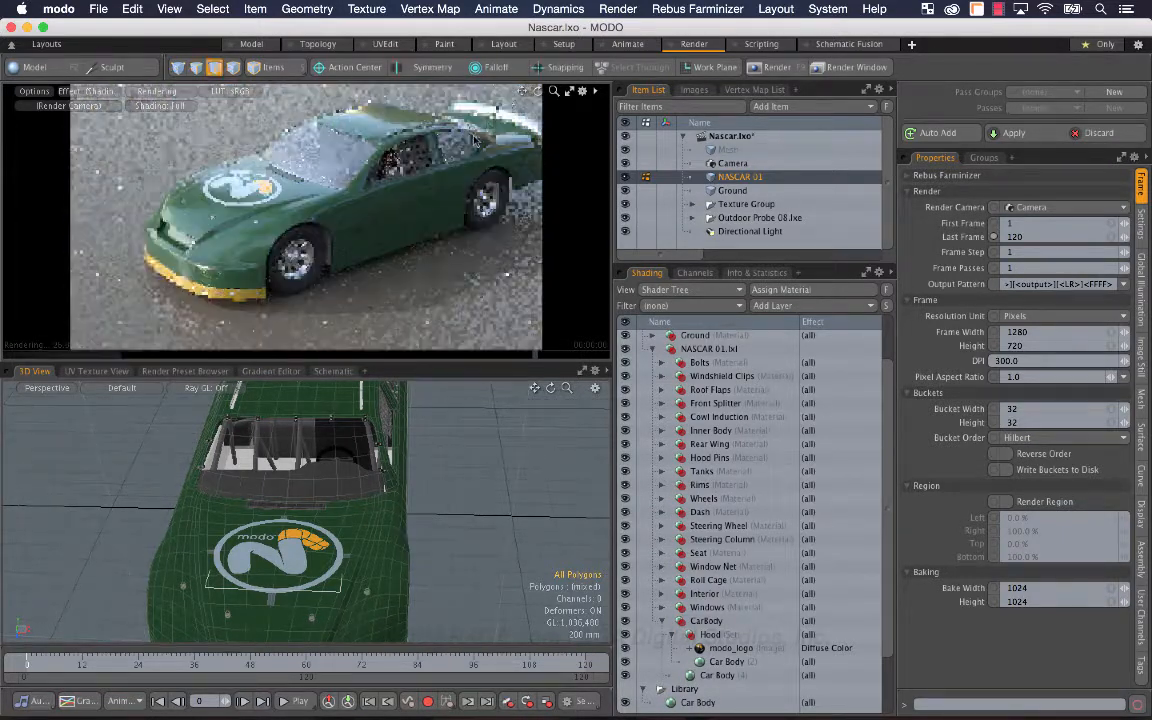
Check the hood logo up close in the render preview and turn off antialiasing on its modo_logo image layer.
left_click_drag(522, 92, 652, 103)
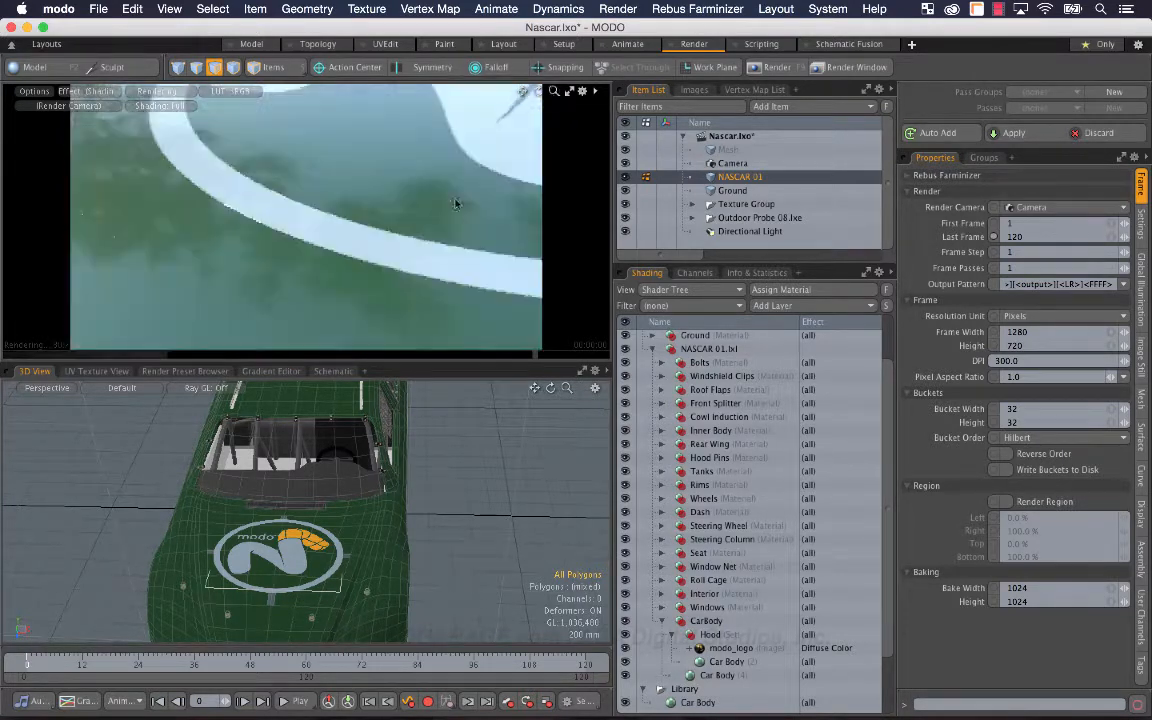
left_click_drag(458, 201, 503, 184, "alt")
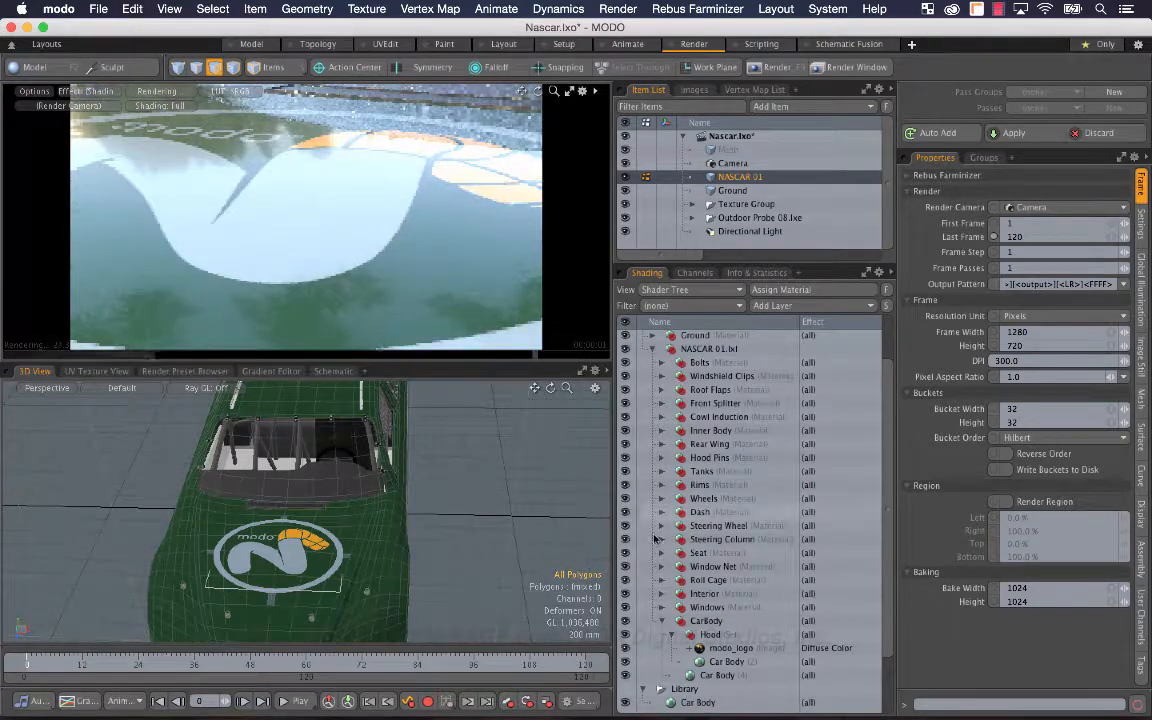
left_click(731, 648)
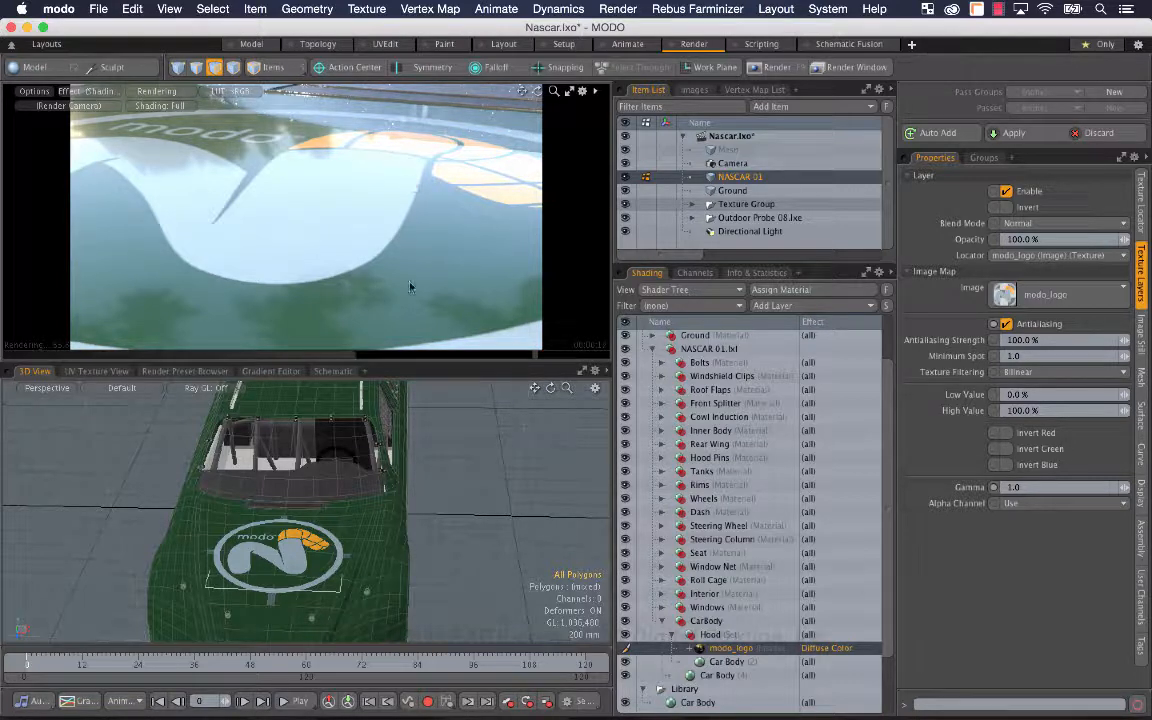
left_click_drag(522, 90, 474, 20)
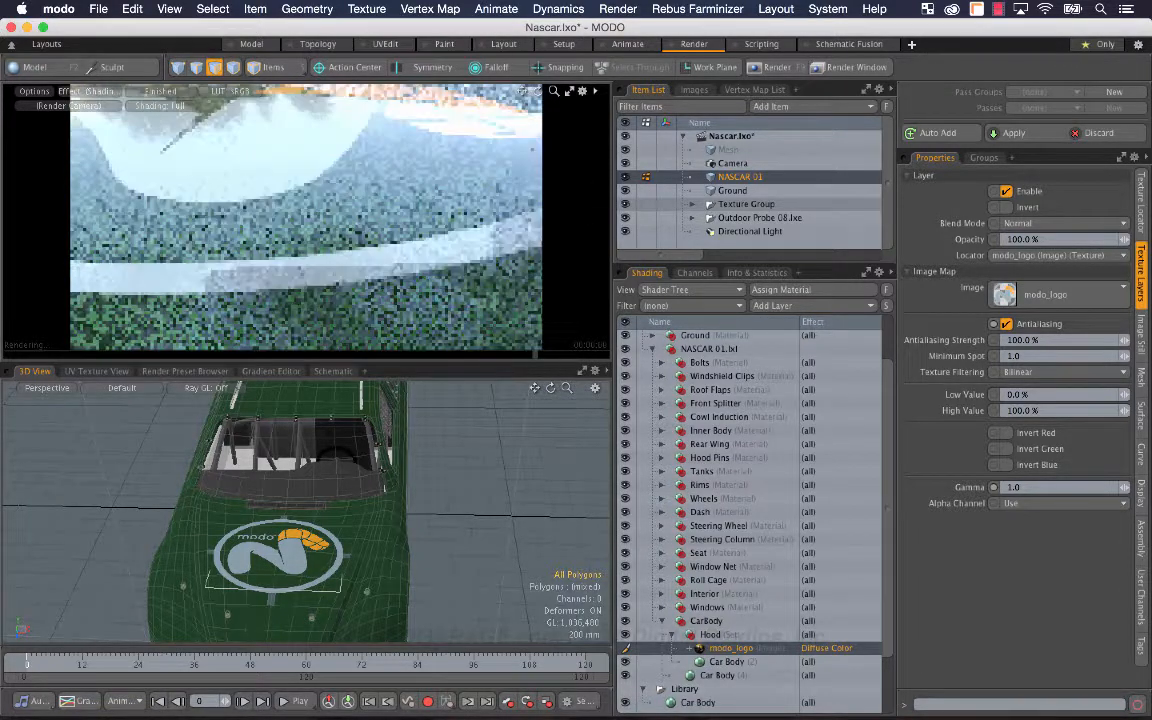
left_click_drag(522, 91, 390, 152)
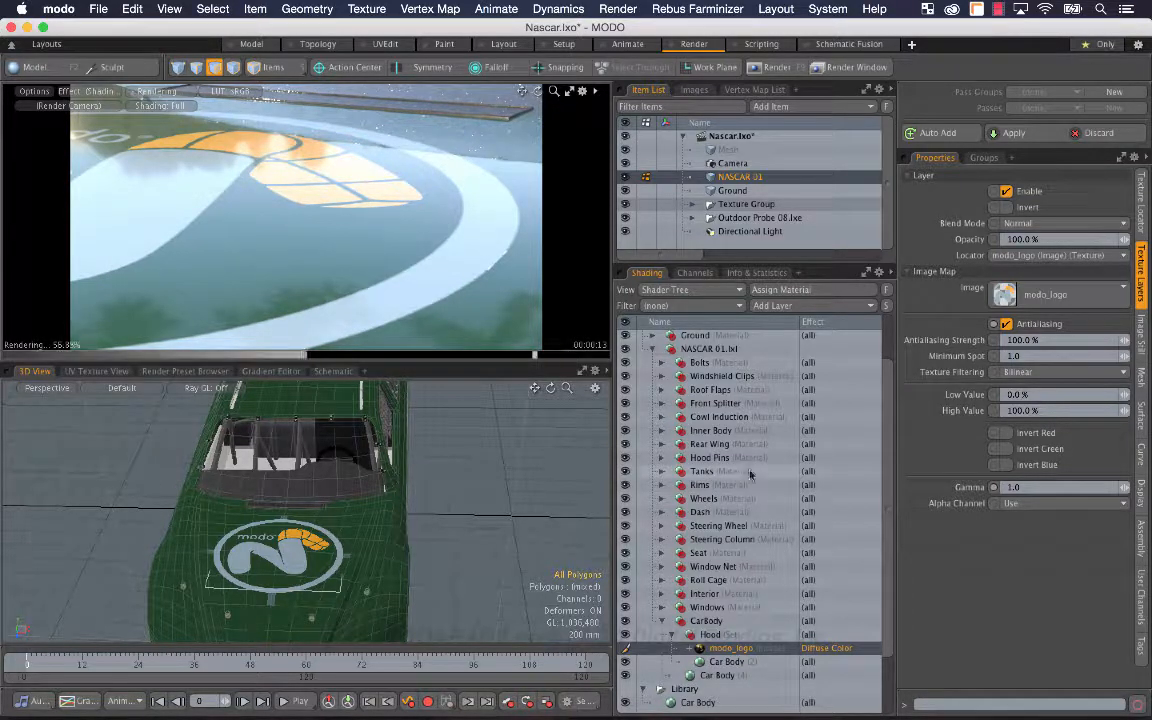
left_click(1006, 323)
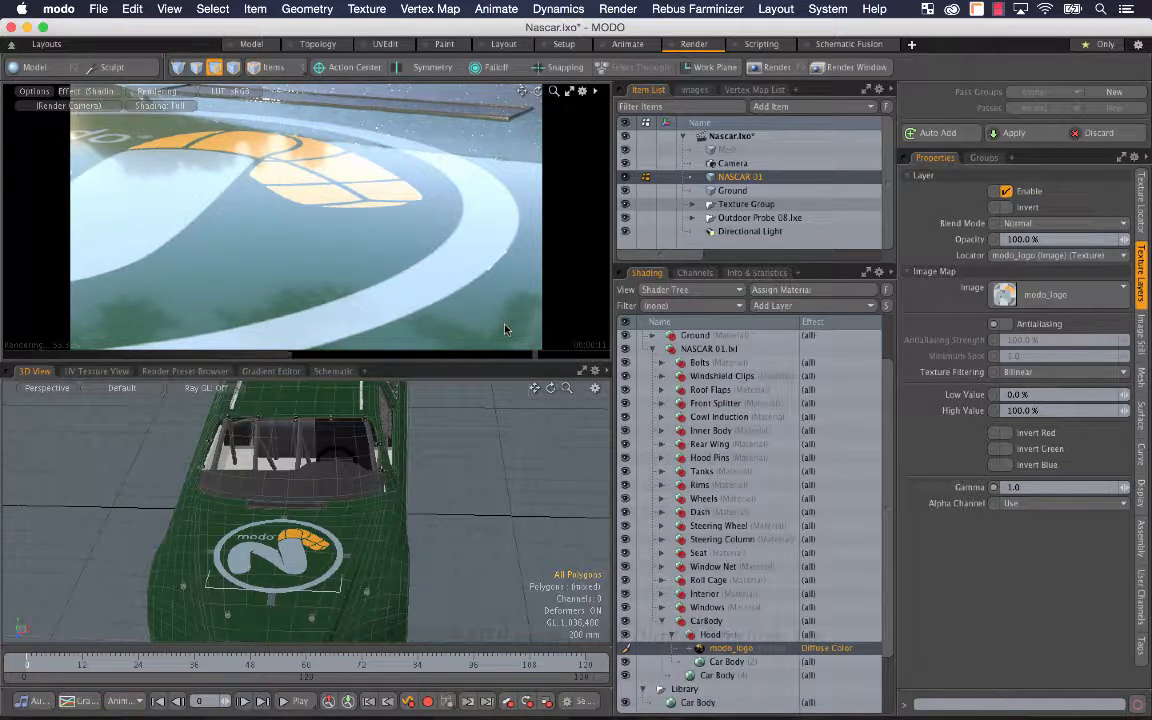
Create an instance of the modo_logo image layer in the Hood group and set the instance's effect to Bump.
right_click(755, 655)
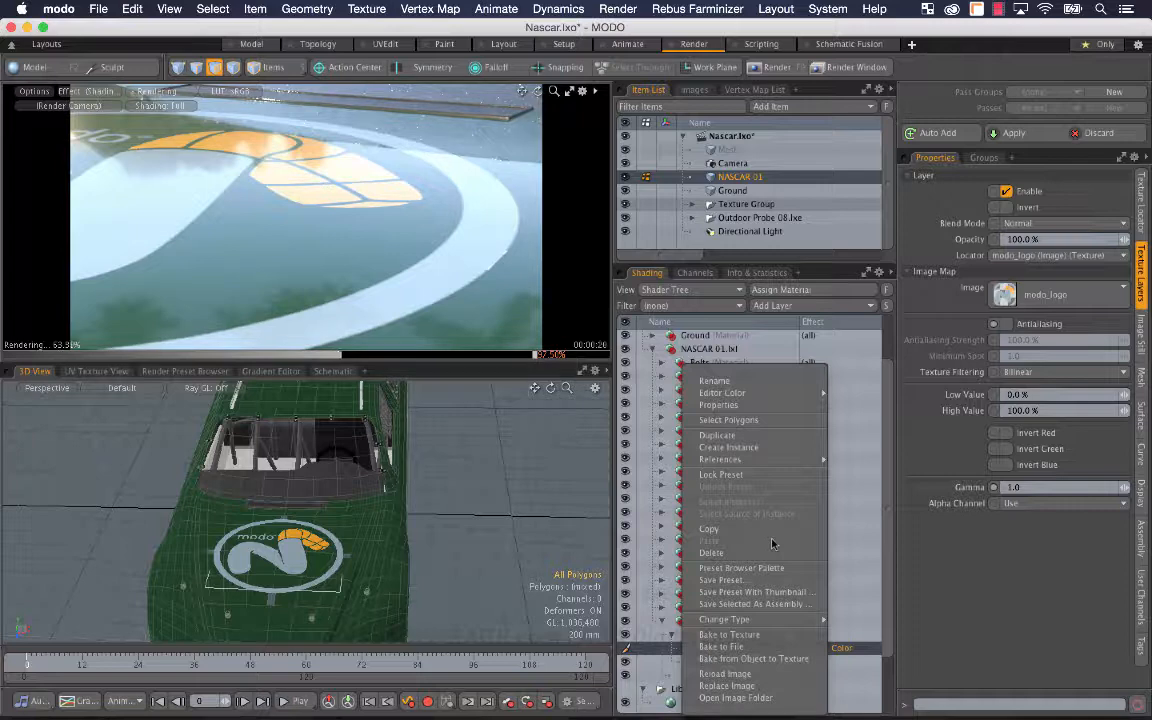
left_click(775, 449)
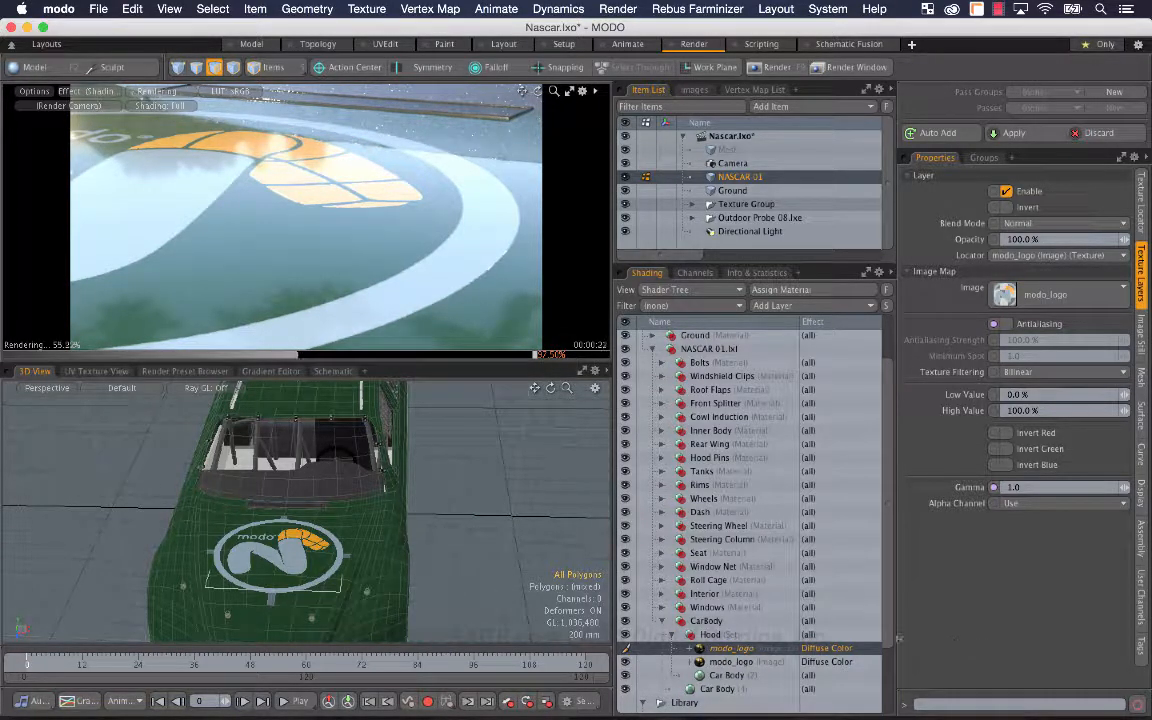
left_click(857, 657)
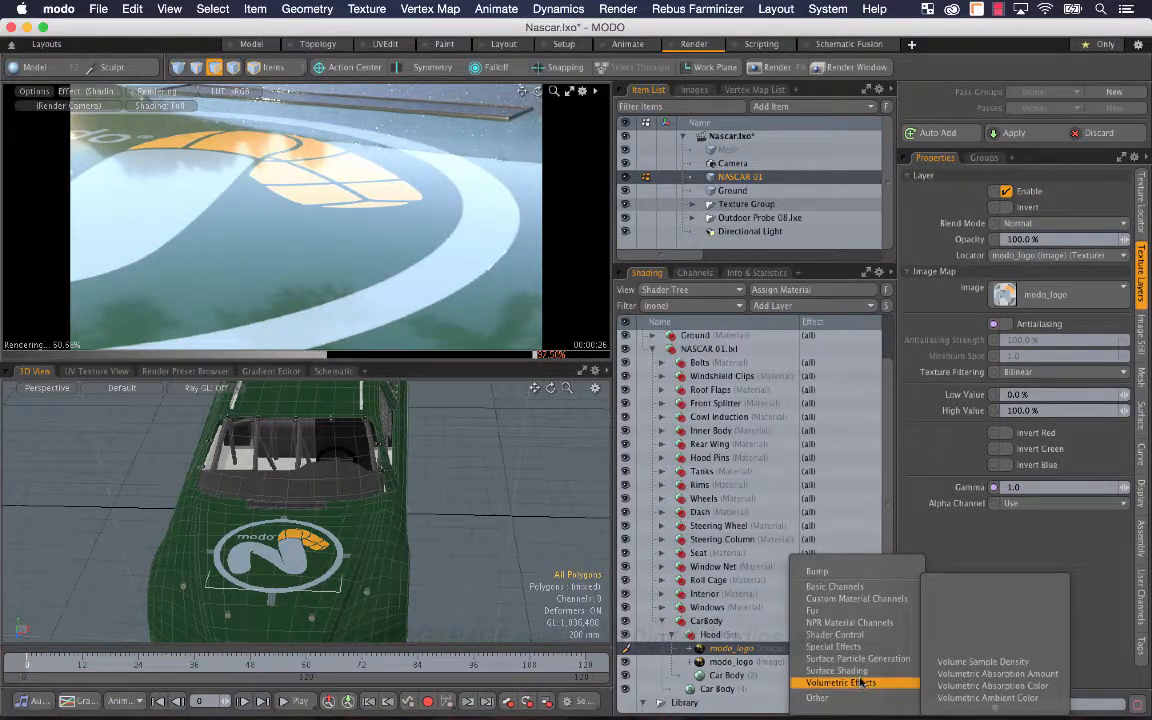
mouse_move(862, 670)
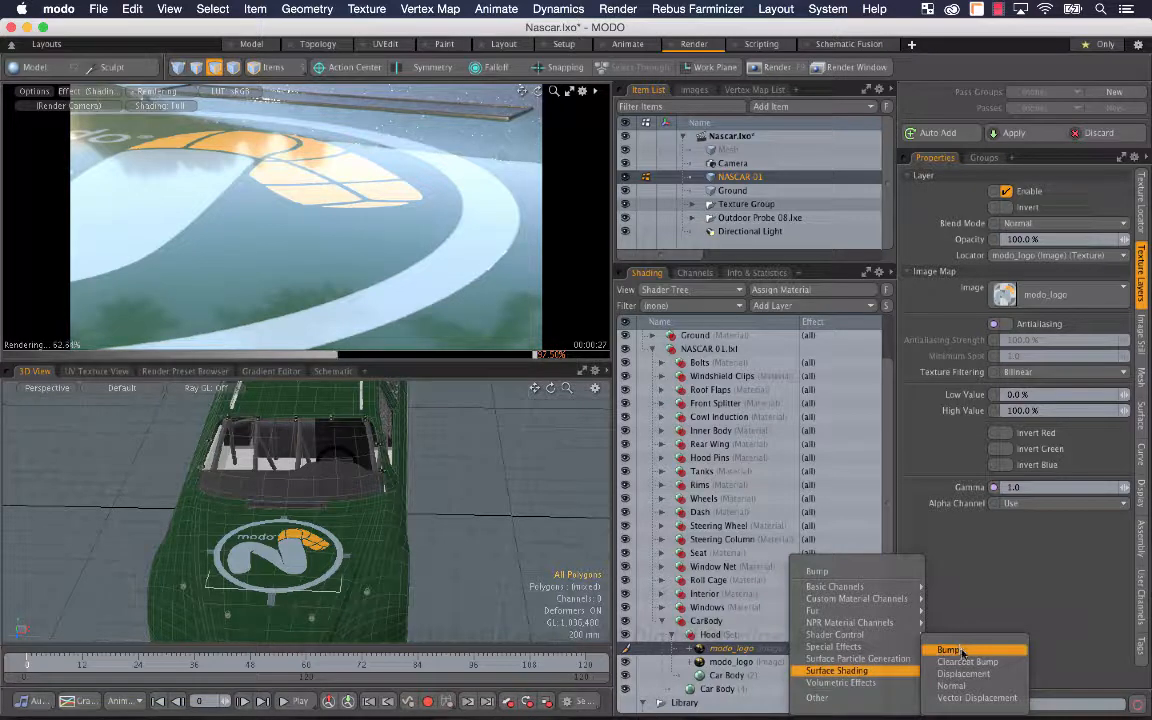
left_click(955, 650)
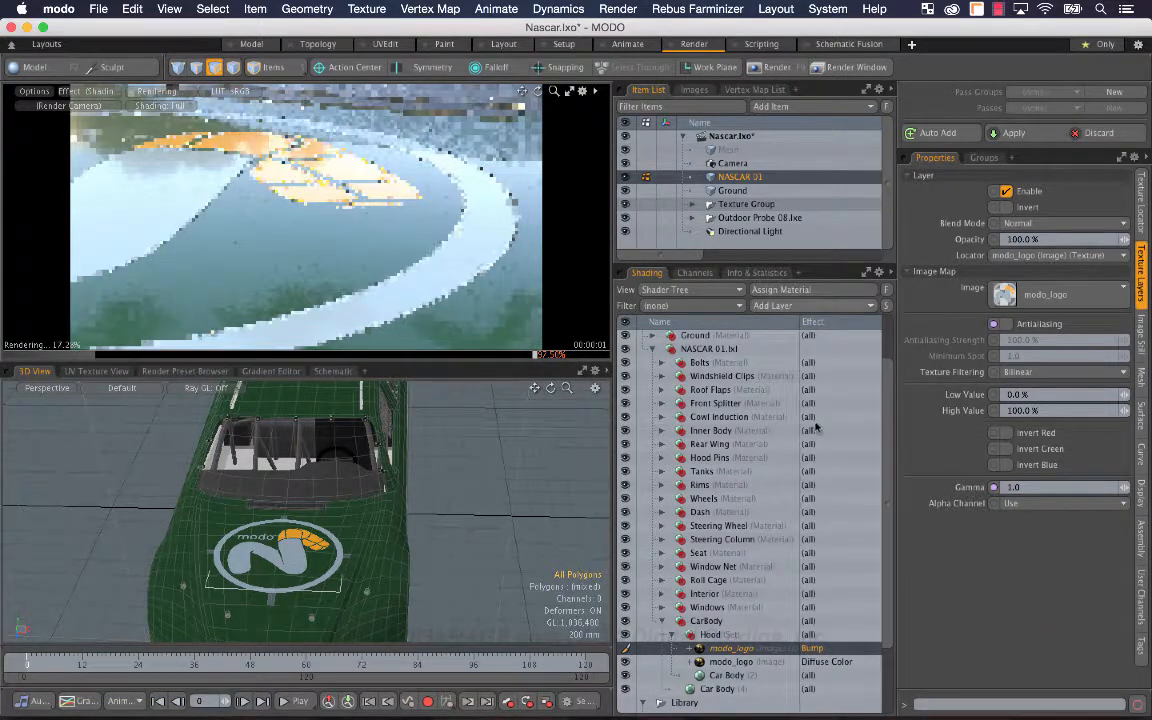
Set the bump logo instance's alpha channel to Alpha Only and enable Invert on the layer.
left_click(829, 650)
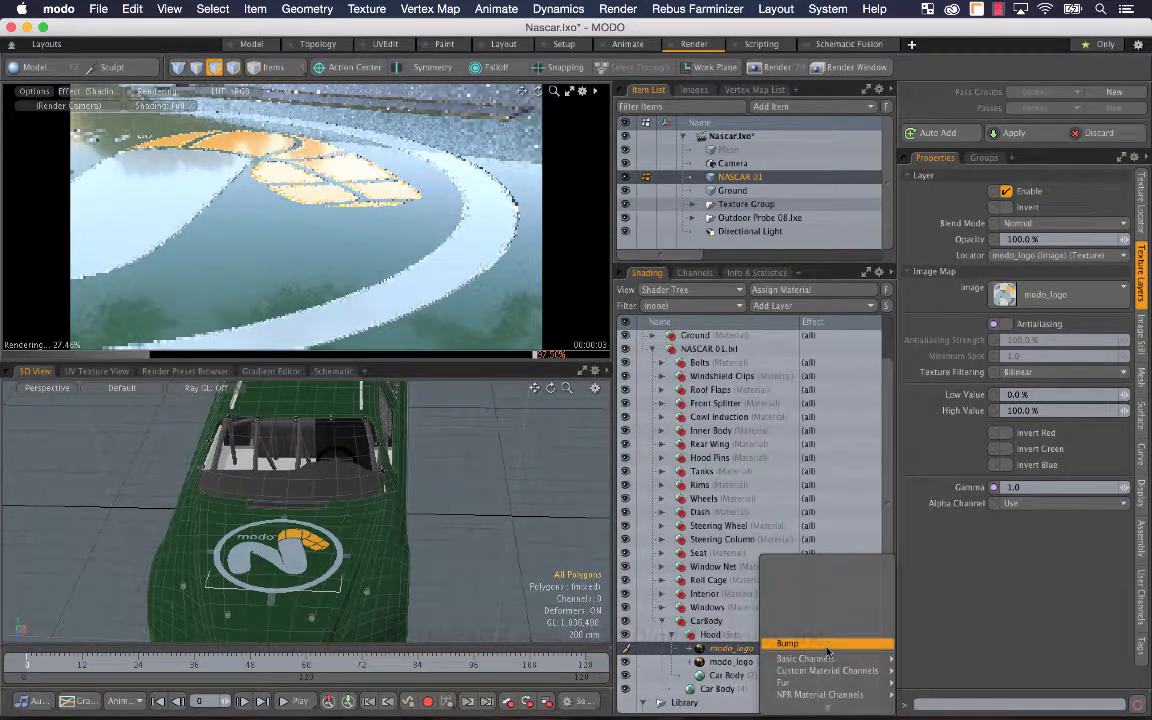
left_click(980, 604)
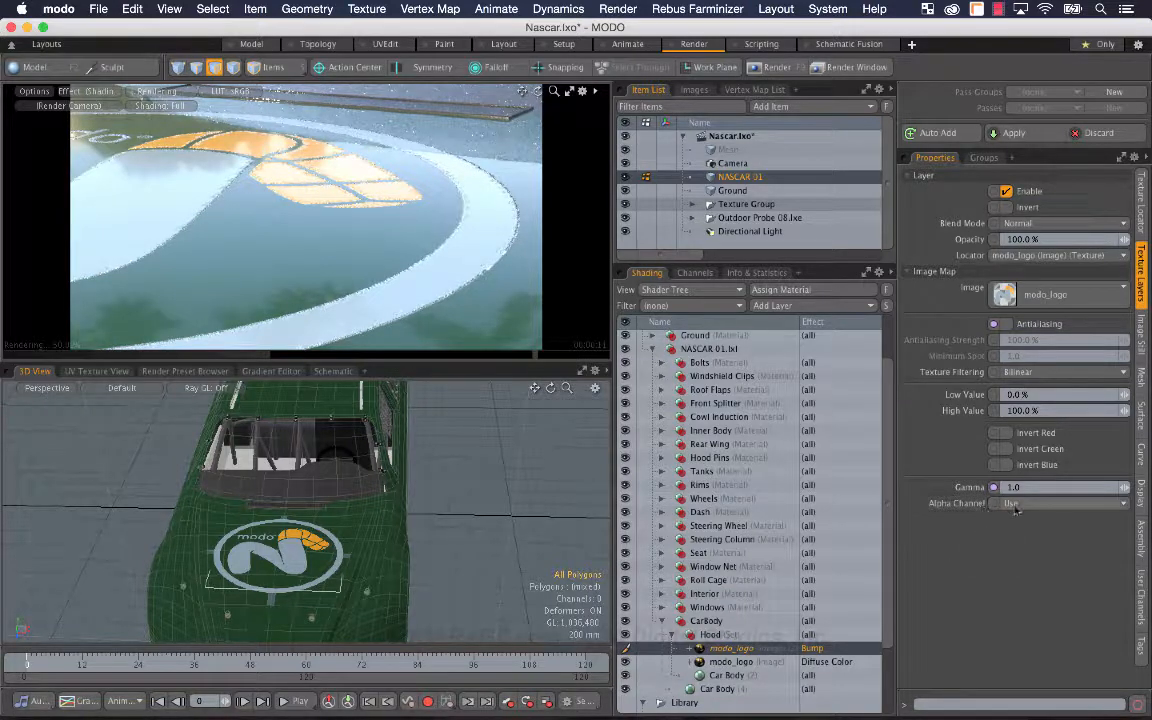
left_click(1050, 504)
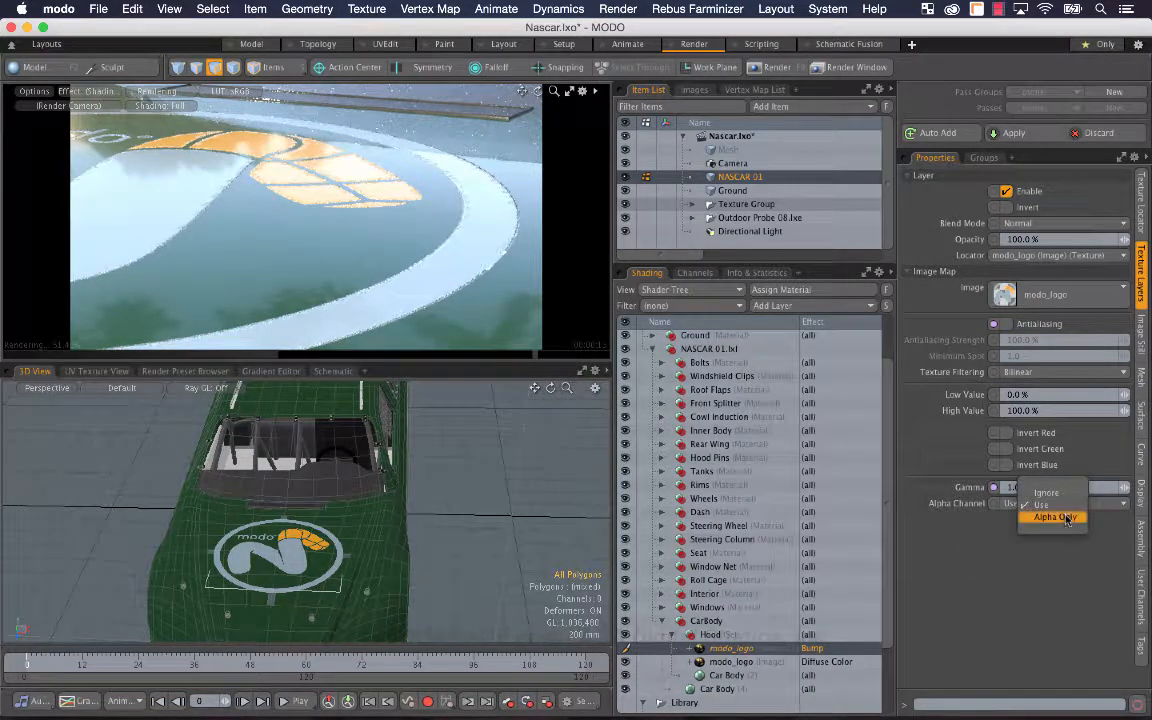
left_click(1070, 518)
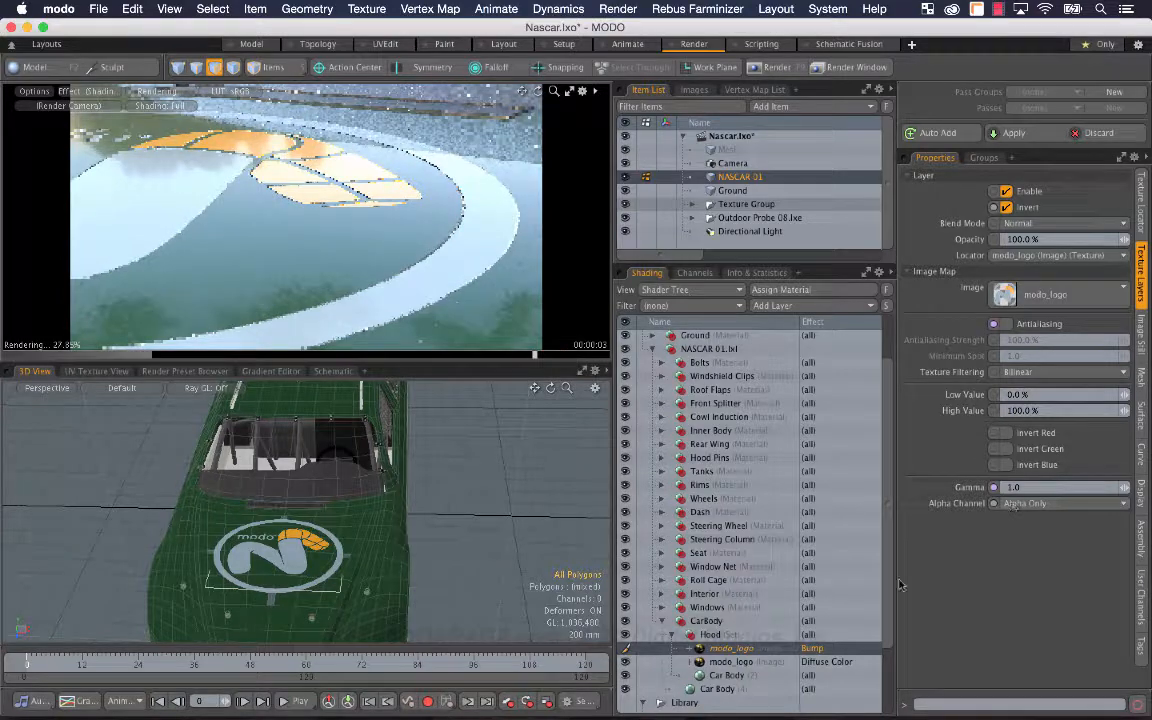
Save the scene and set the bump amplitude of the Car Body material inside the Hood group to 50 mm.
left_click(733, 676)
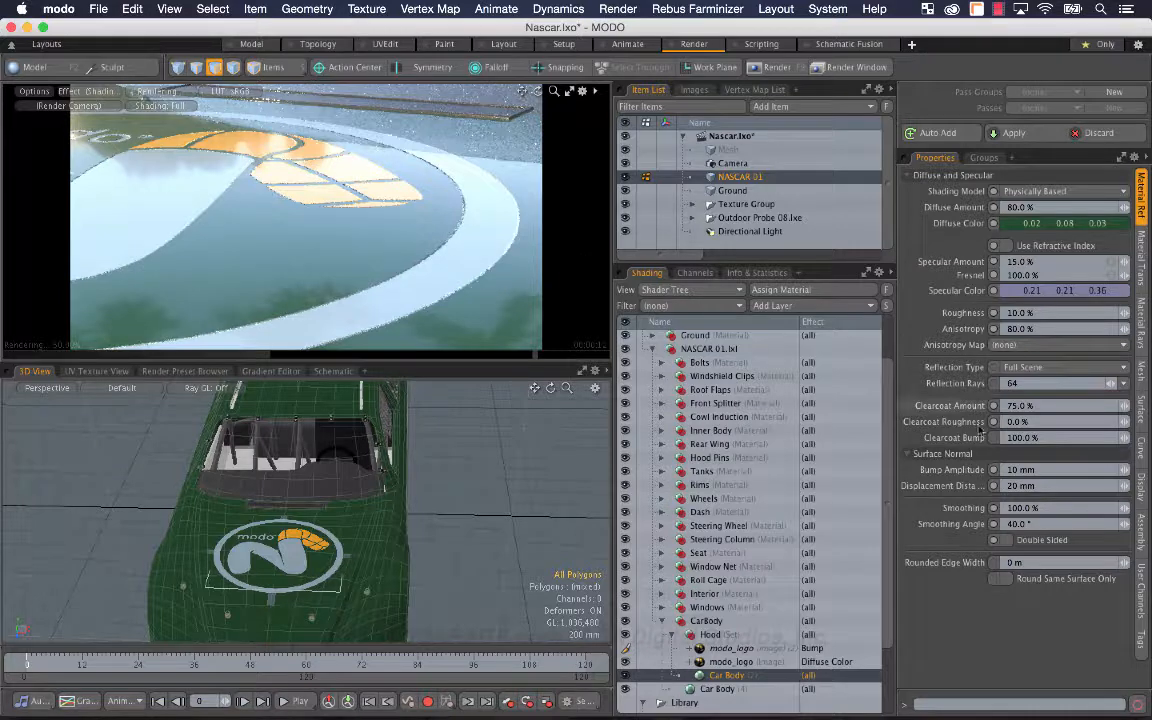
left_click(1040, 469)
key("super+s")
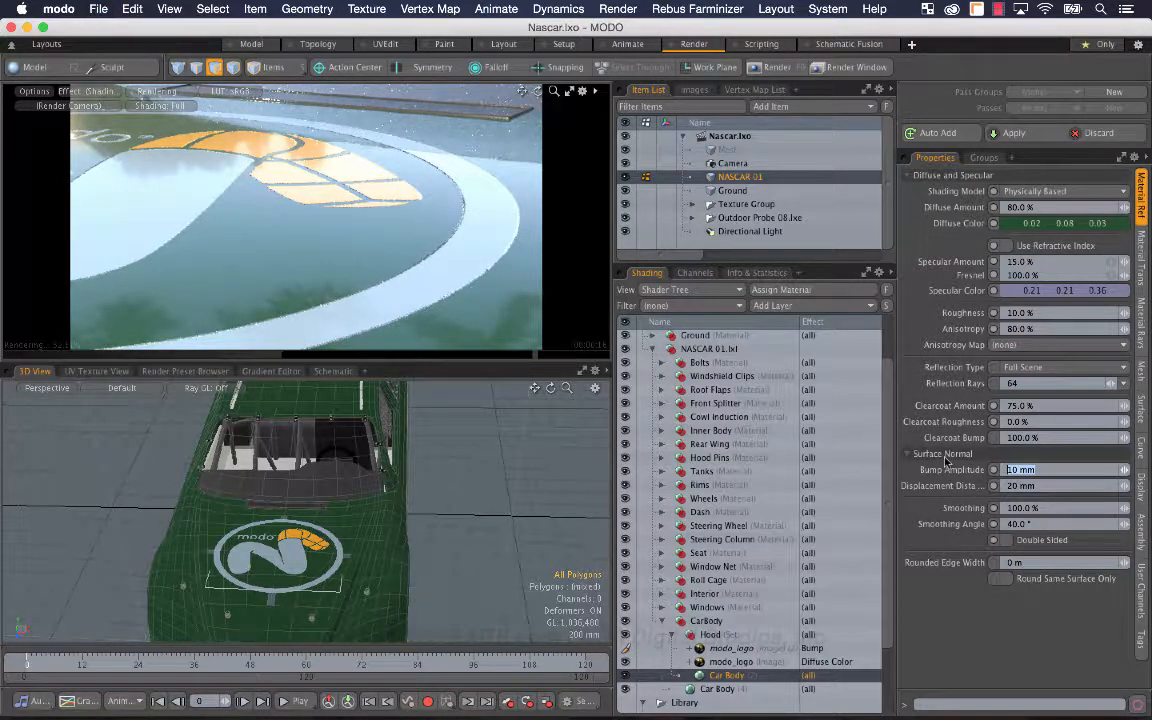
key("Return")
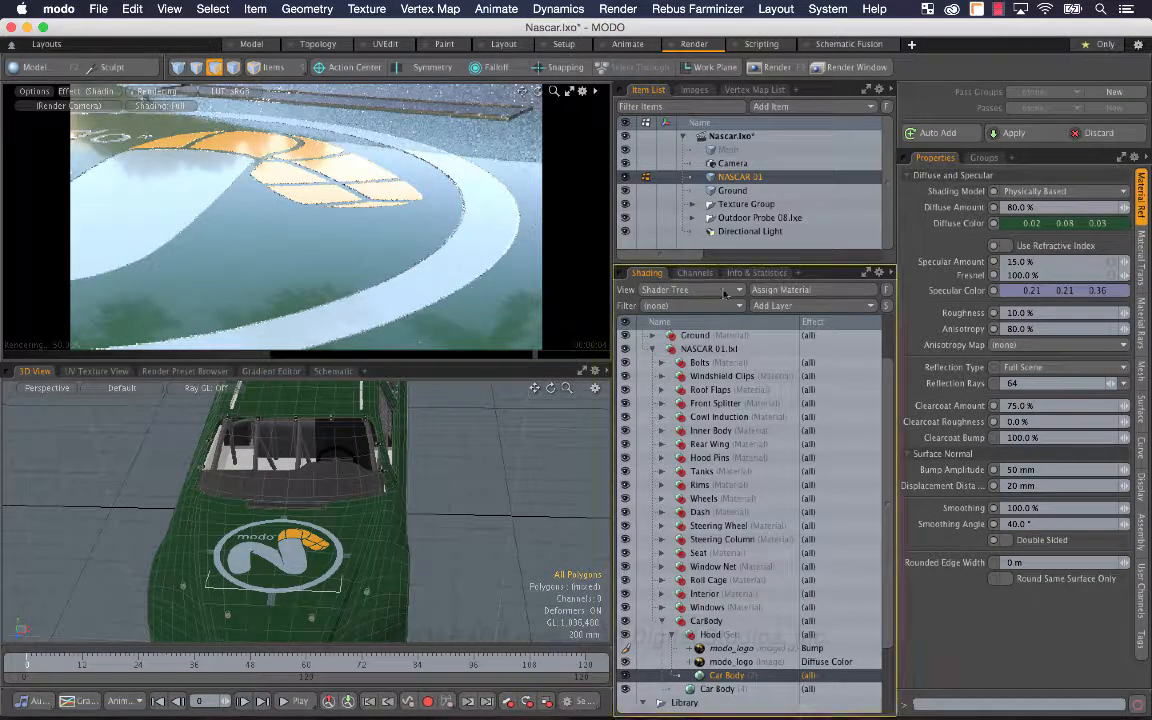
Increase the bump amplitude of the Hood group's Car Body material to 1 m.
left_click(1048, 470)
type("1")
key("Return")
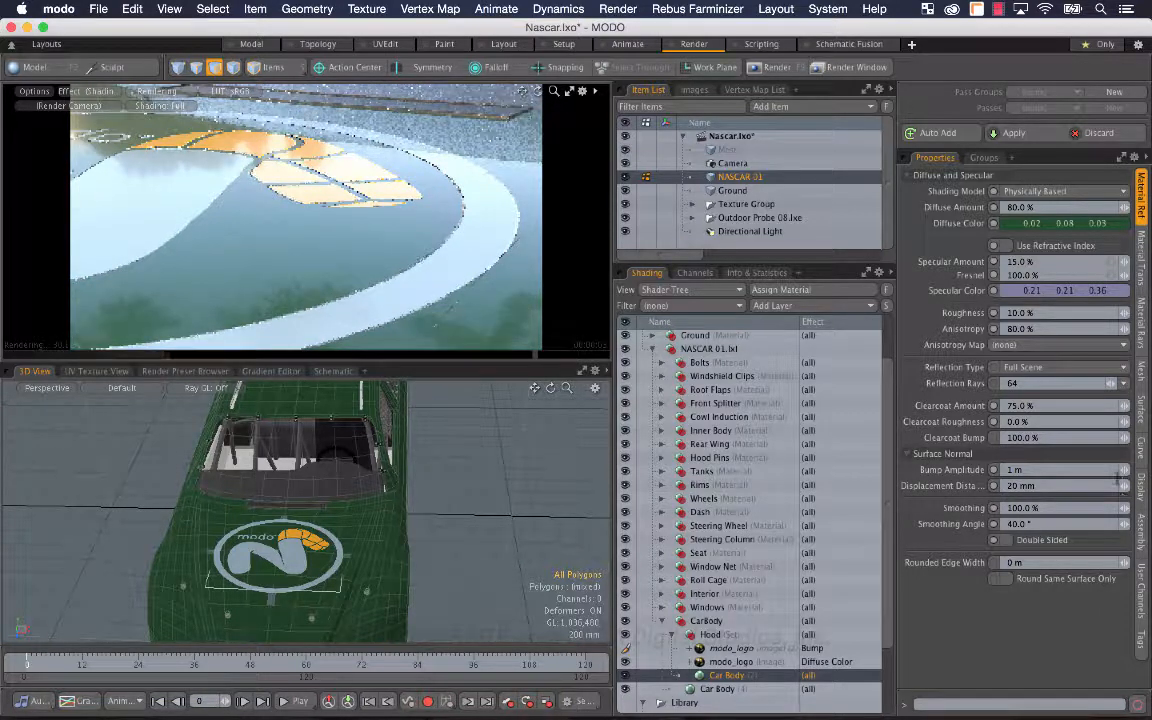
Rename the Car Body material inside the Hood group to Hood and set its bump amplitude to 30 m.
left_click(728, 689)
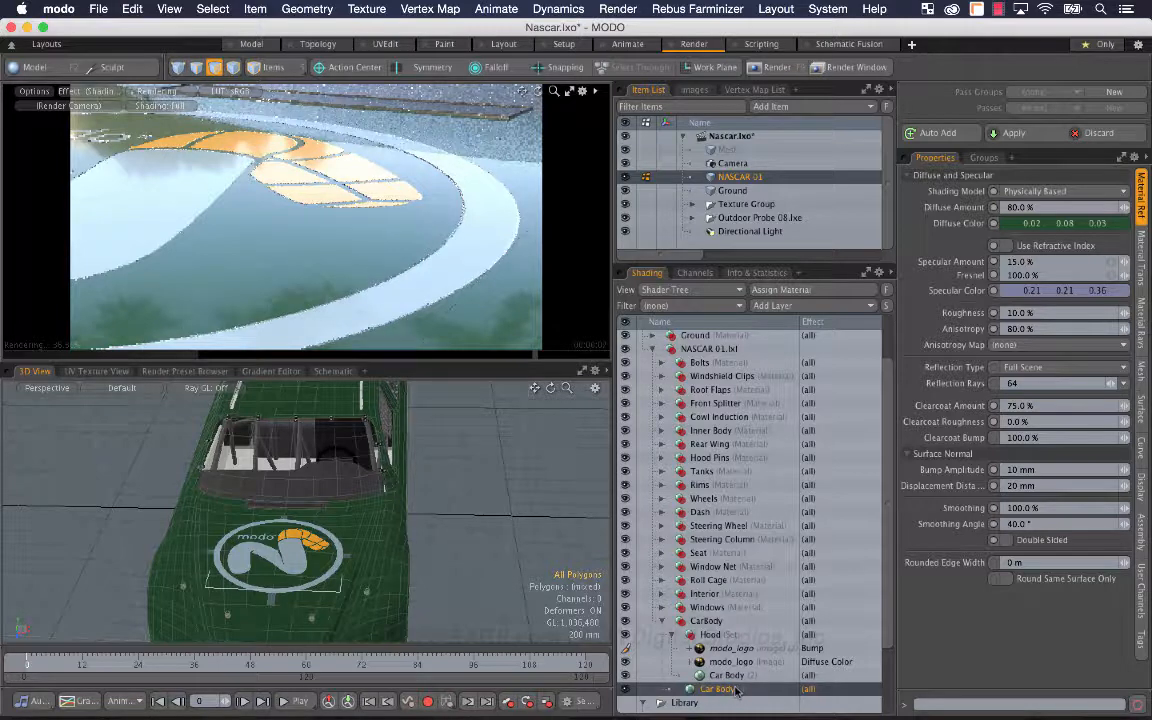
left_click_drag(732, 691, 744, 683)
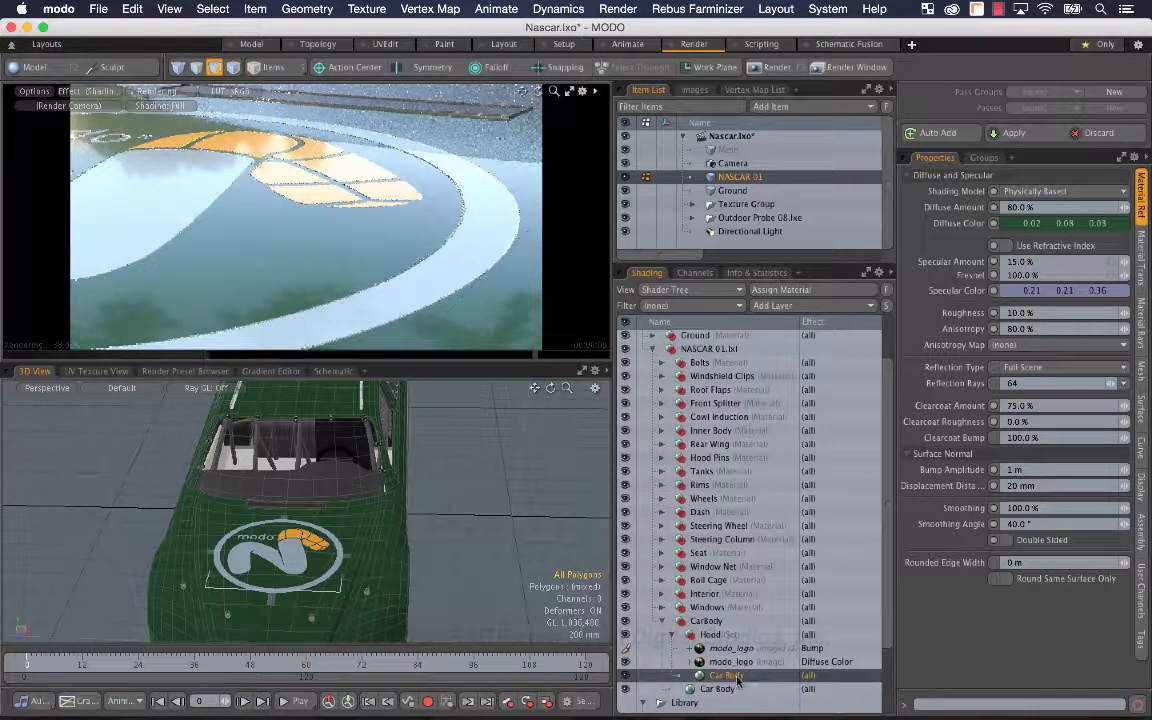
double_click(740, 677)
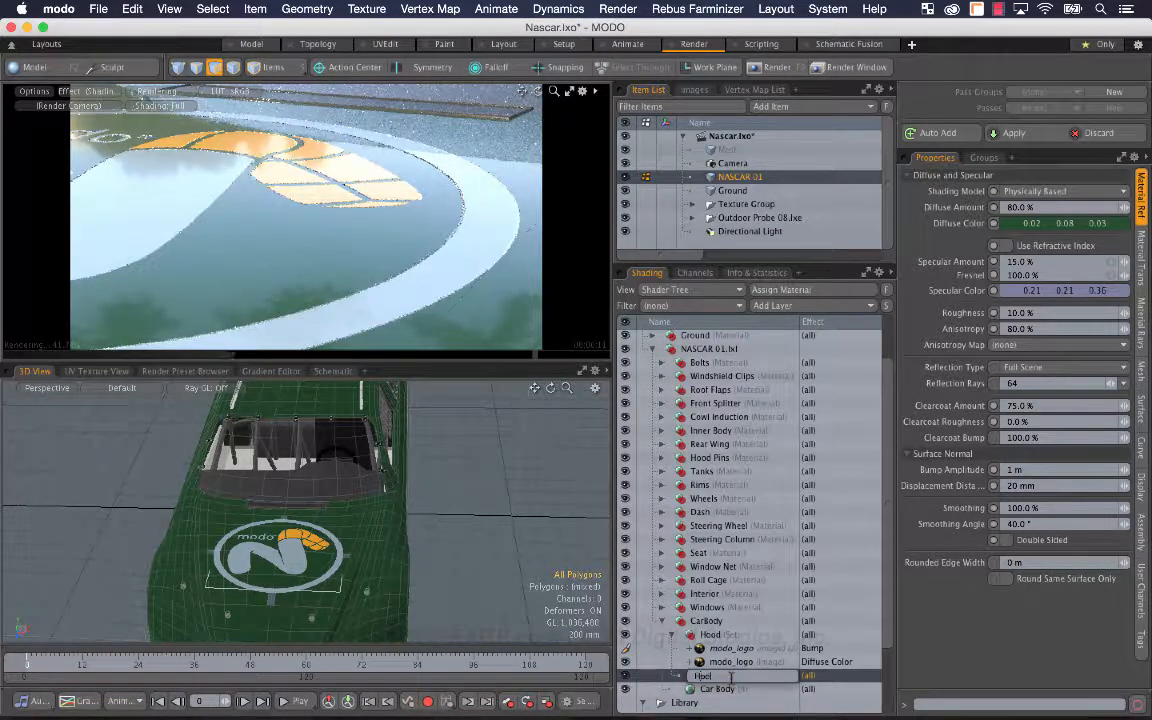
type("Hood")
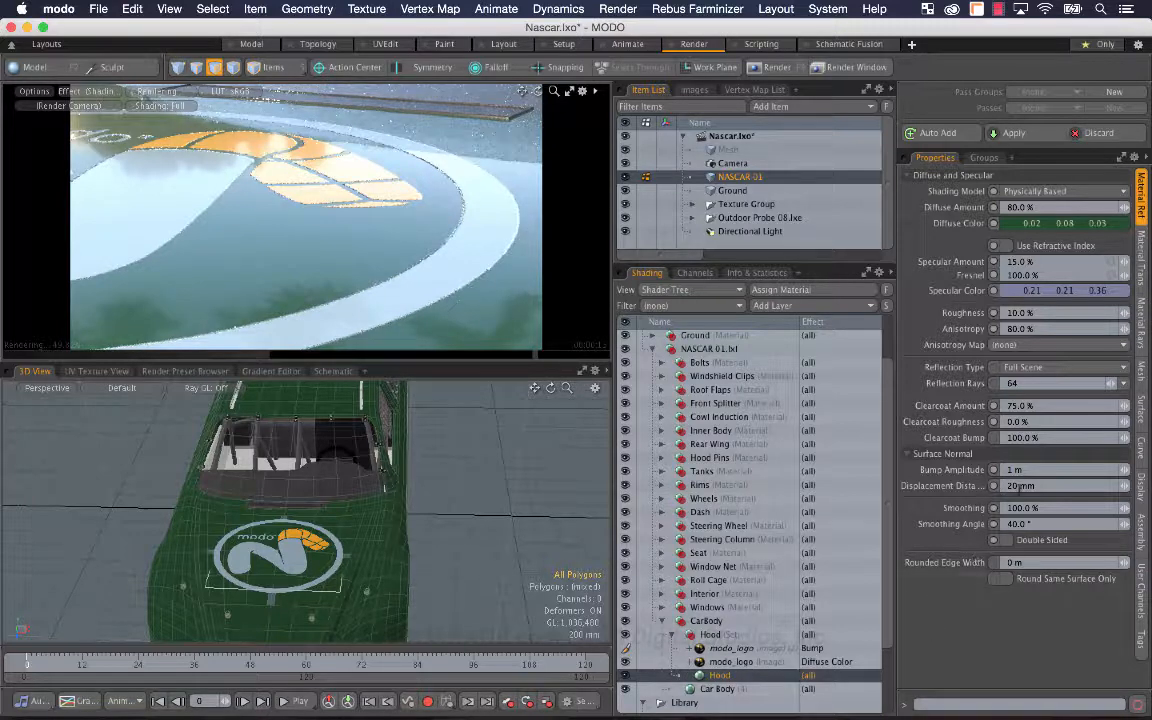
left_click(1054, 469)
key("Return")
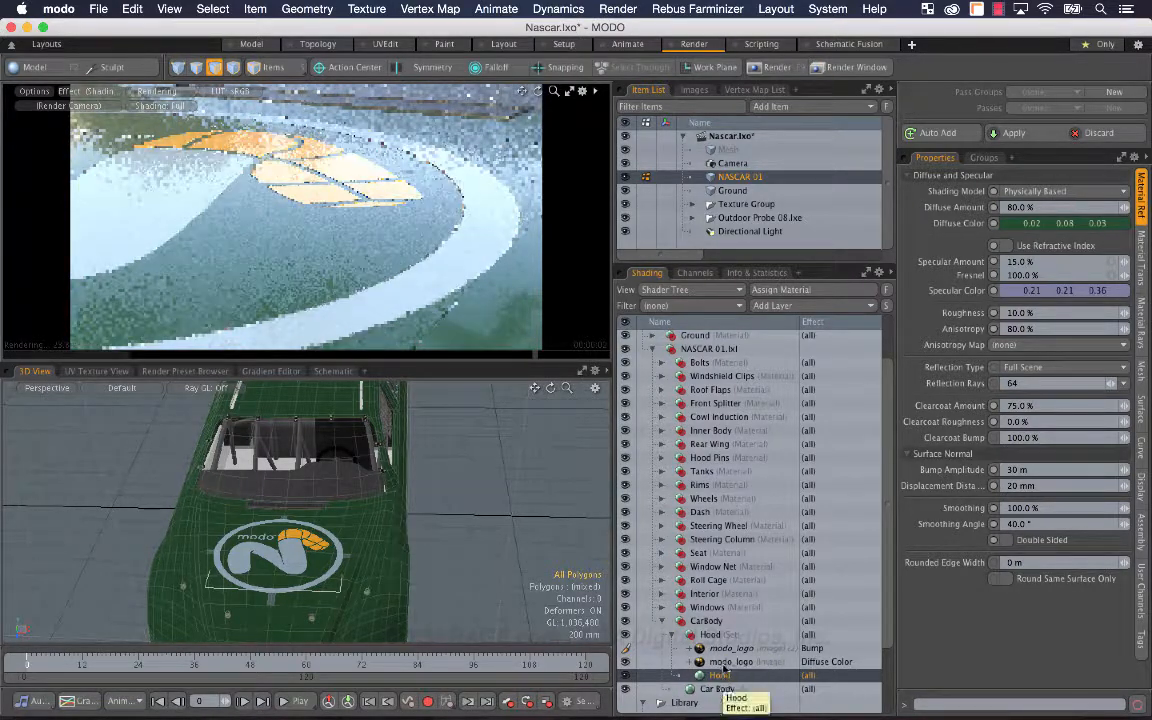
Select the bump logo instance and pull the render preview back to examine the logo on the whole car.
left_click(815, 649)
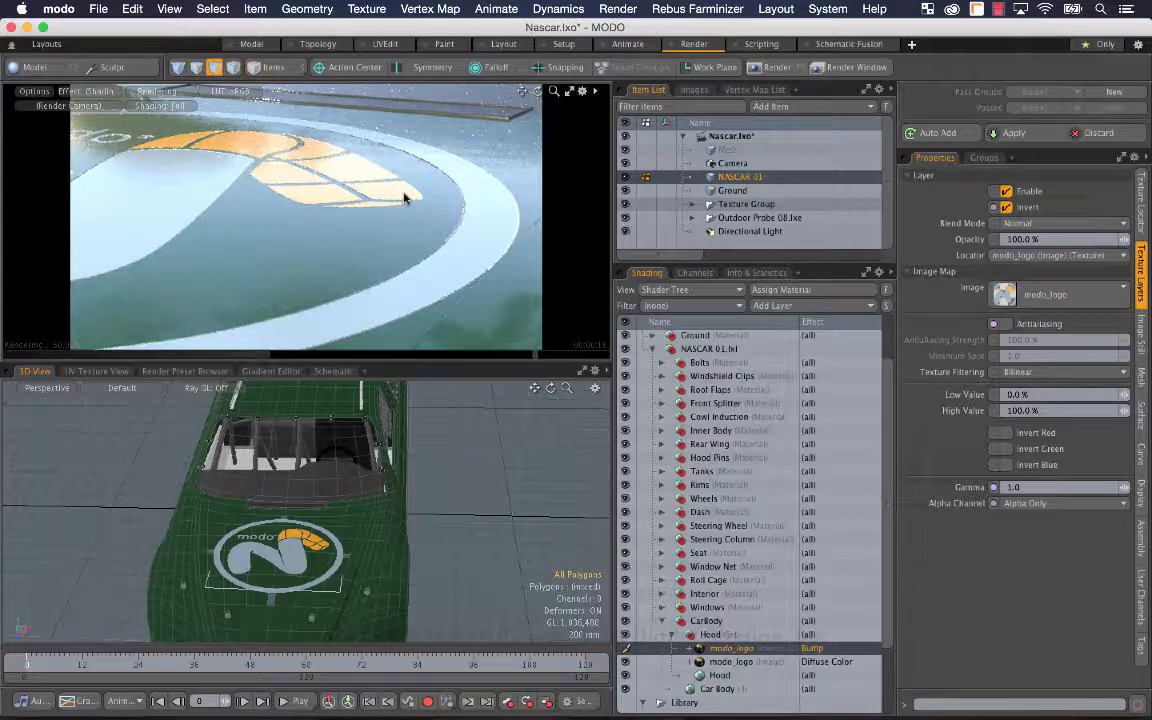
left_click_drag(556, 91, 290, 202)
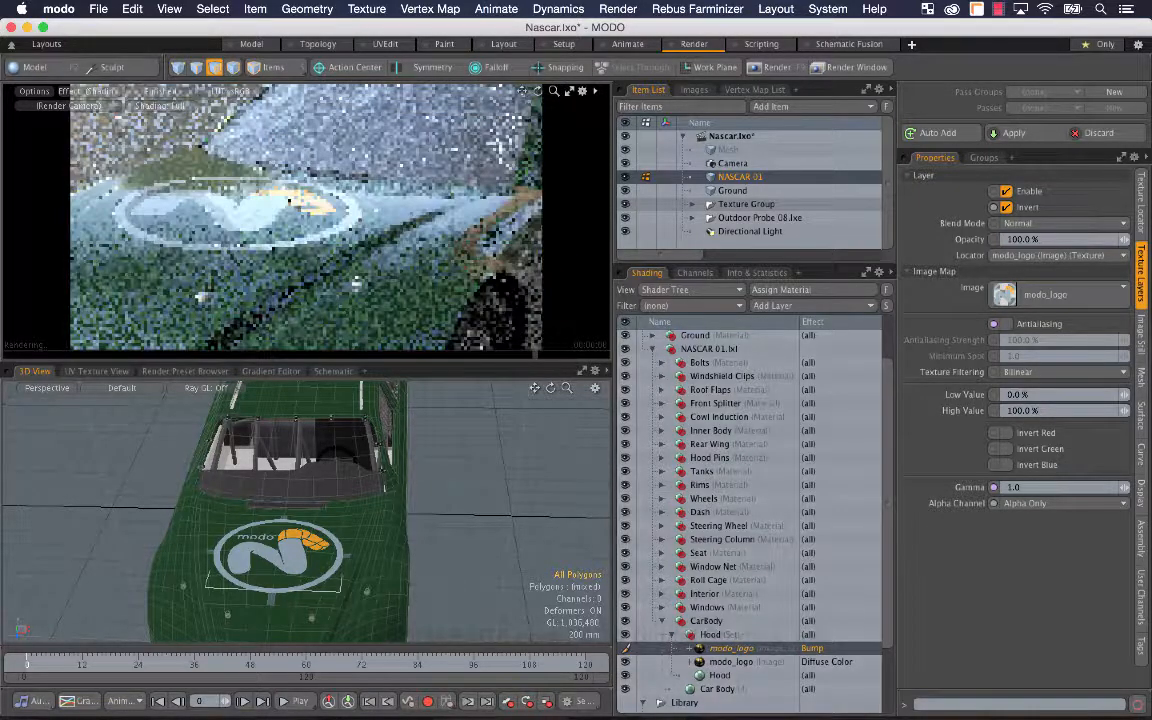
left_click_drag(556, 91, 496, 76)
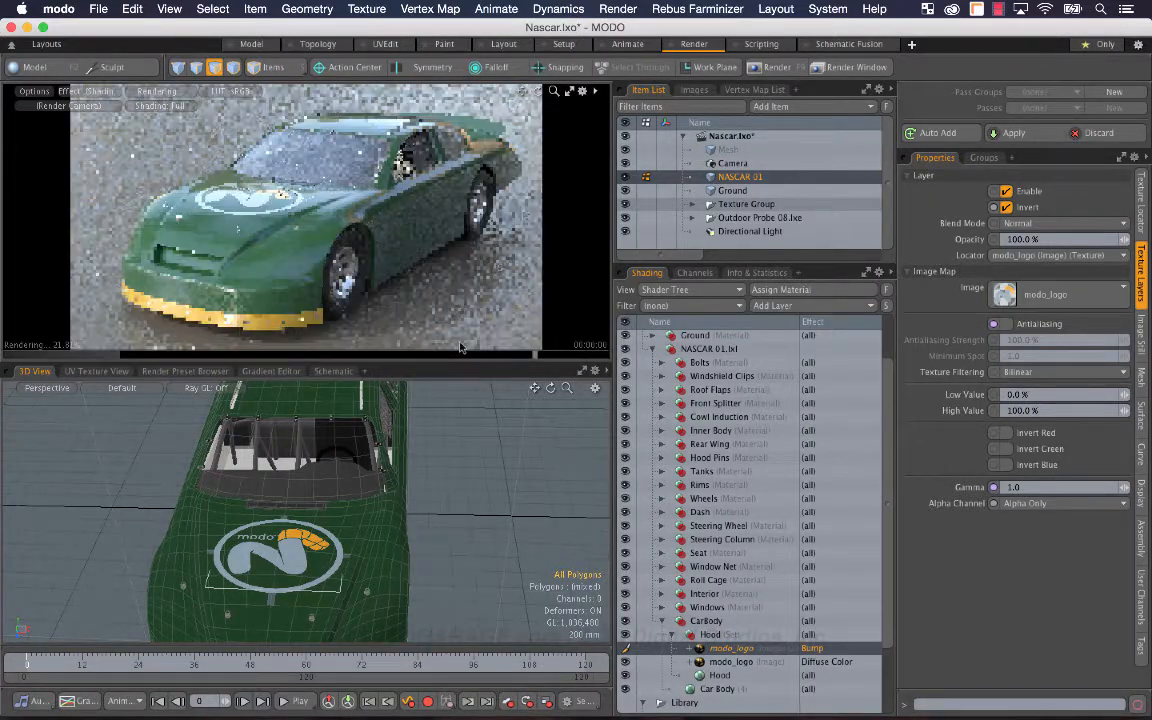